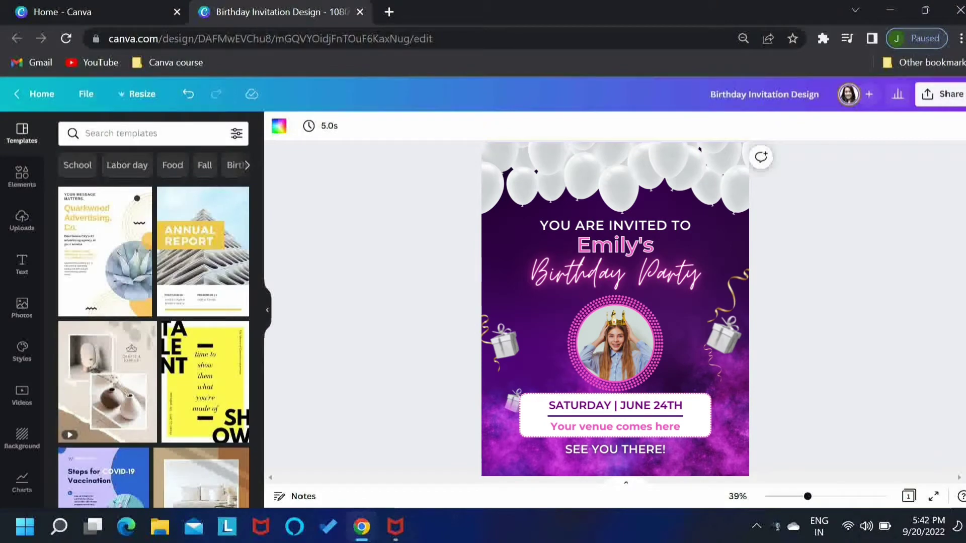
# Step: Search Elements for 'purple background' and add the dark purple image to the page
pyautogui.click(23, 177)
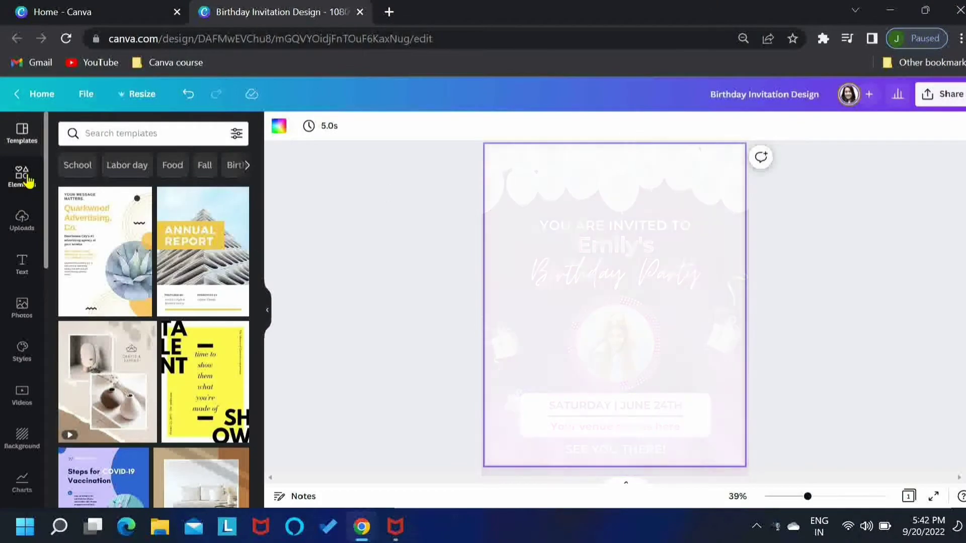
pyautogui.click(111, 134)
pyautogui.write('purple backgroud')
pyautogui.press('Return')
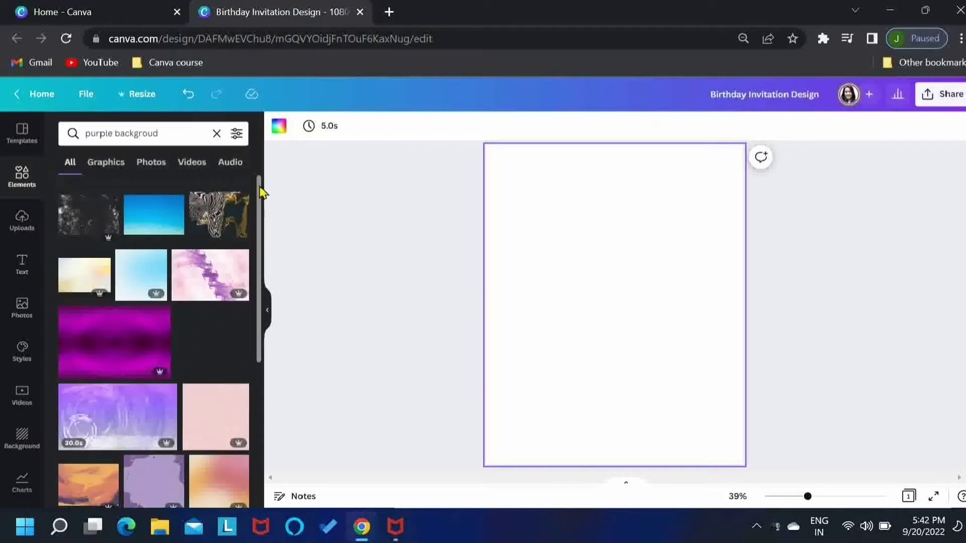
pyautogui.moveTo(261, 193); pyautogui.dragTo(263, 483)
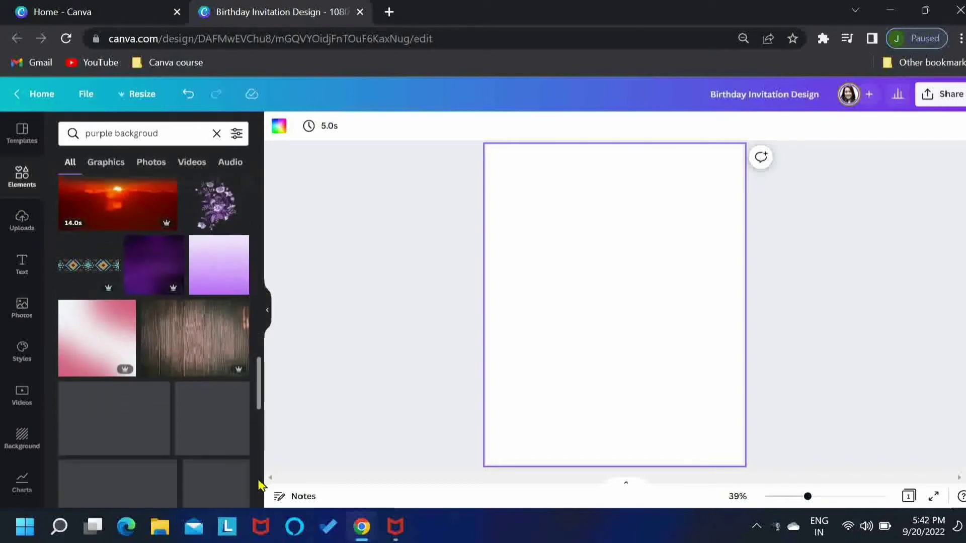
pyautogui.click(151, 263)
# Step: Set the dark purple image as the page background
pyautogui.click(265, 312)
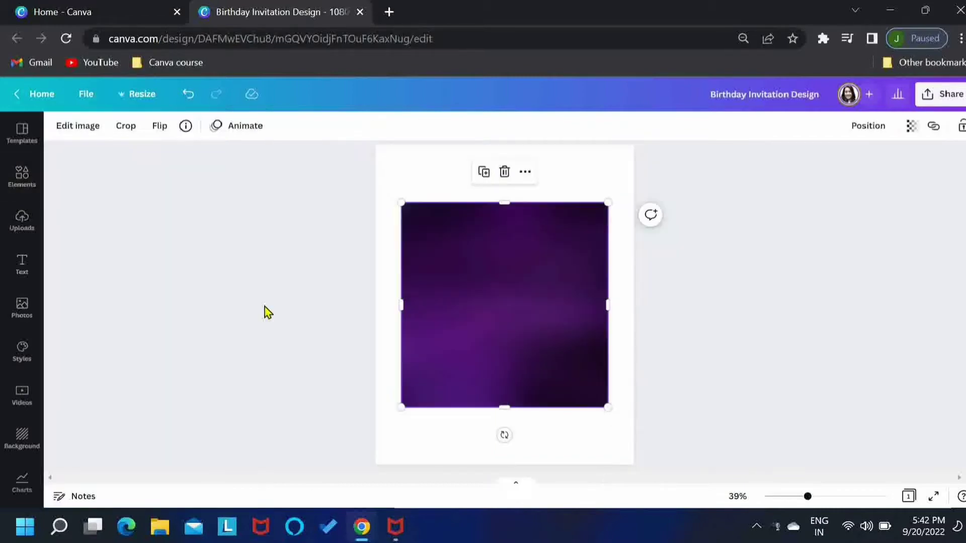
pyautogui.rightClick(466, 302)
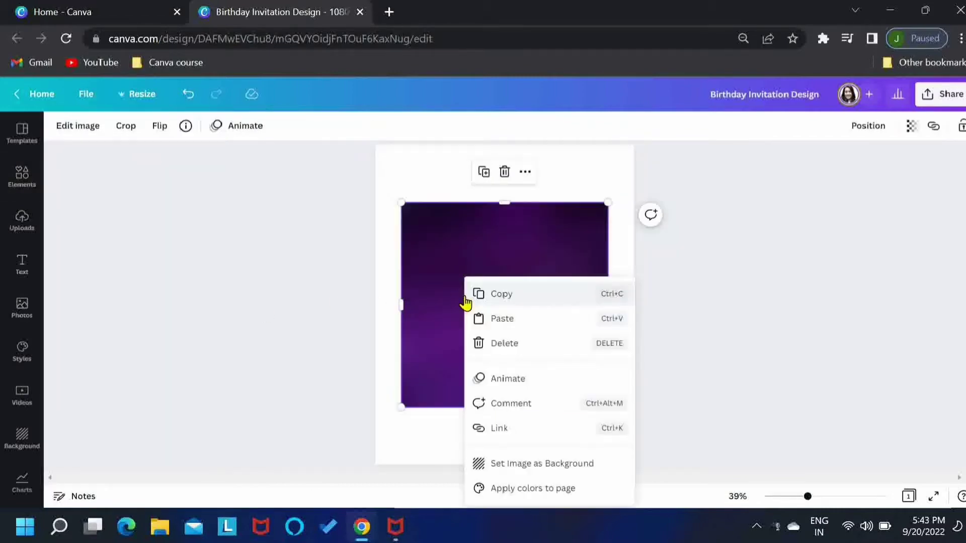
pyautogui.click(508, 468)
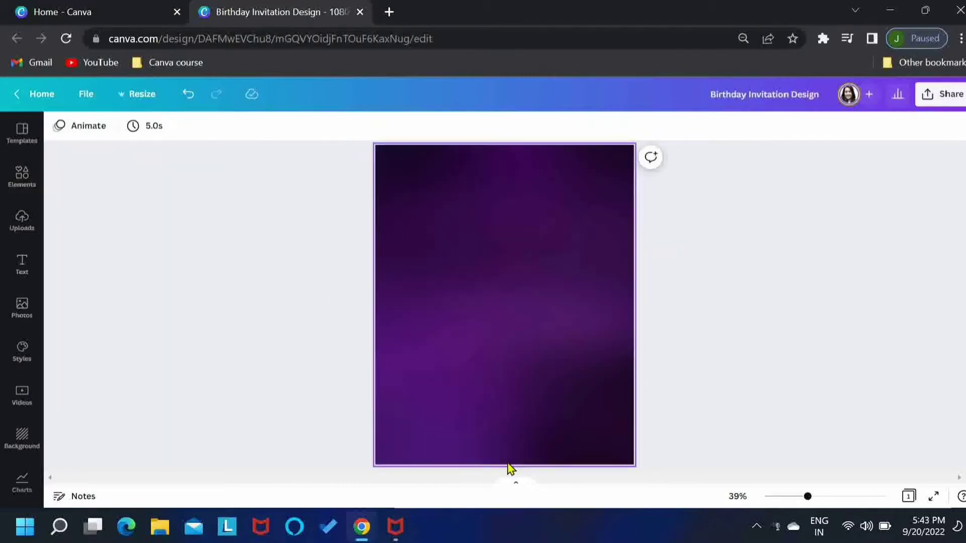
# Step: Search Elements for 'white balloons' and add the balloon row graphic
pyautogui.click(22, 173)
pyautogui.click(71, 134)
pyautogui.write('white balloons')
pyautogui.press('Return')
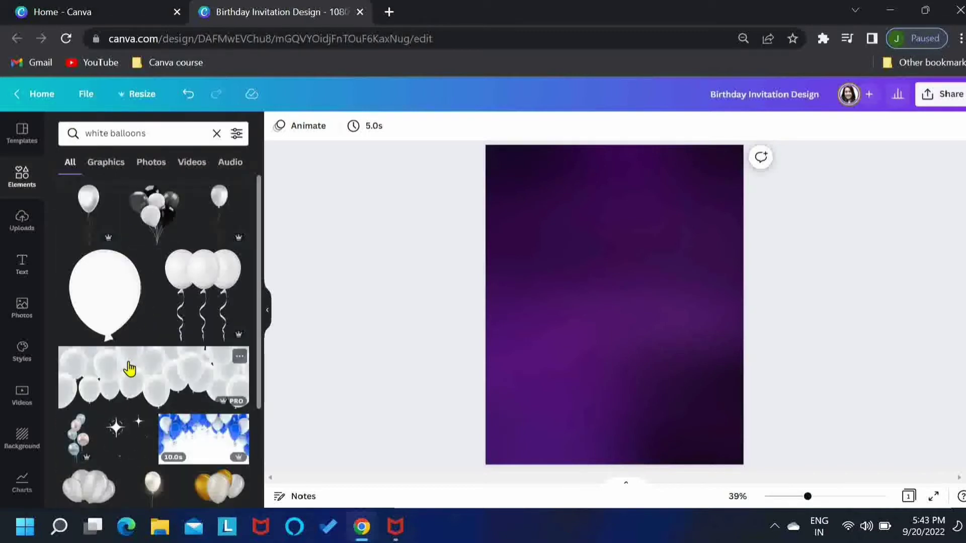
pyautogui.click(129, 369)
# Step: Move the balloons to the top edge and enlarge them to full page width
pyautogui.click(269, 317)
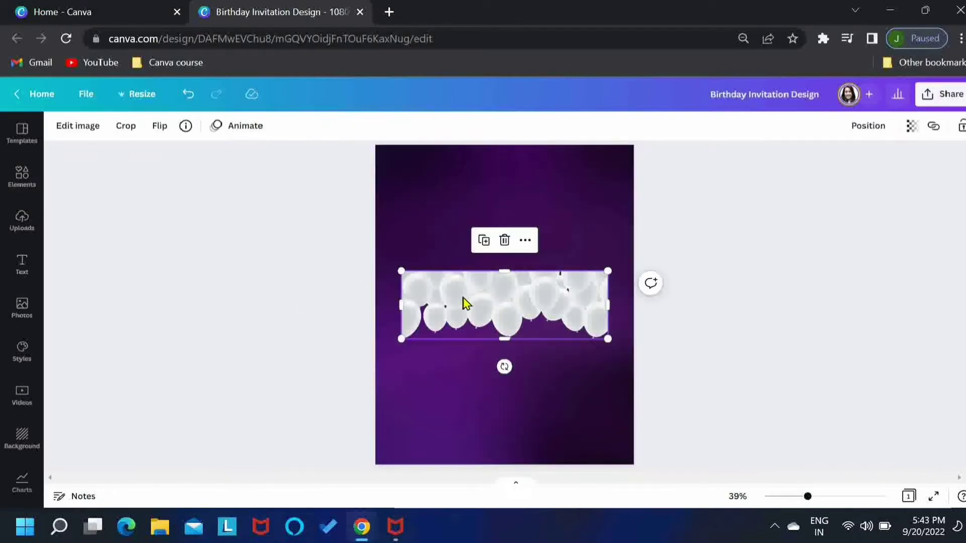
pyautogui.moveTo(467, 304); pyautogui.dragTo(437, 171)
pyautogui.moveTo(581, 212); pyautogui.dragTo(604, 187)
pyautogui.click(762, 267)
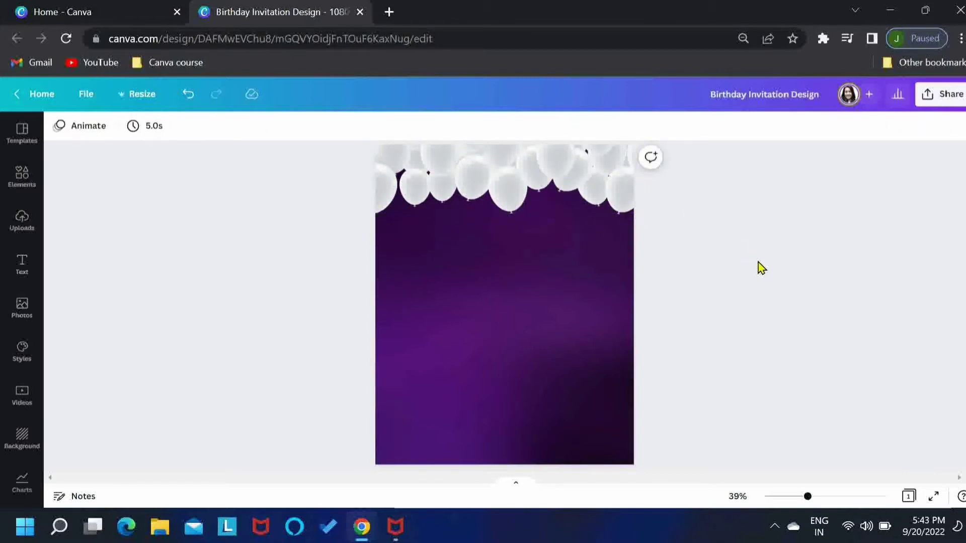
# Step: Search Elements for 'purple galaxy overlay' and add the pink-purple galaxy cloud
pyautogui.click(25, 187)
pyautogui.moveTo(159, 133); pyautogui.dragTo(75, 133)
pyautogui.write('purpl')
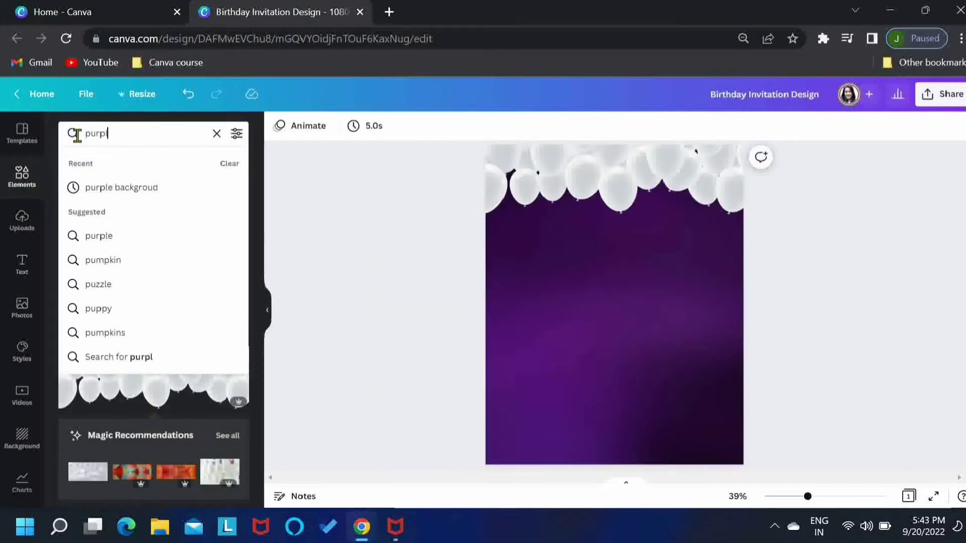
pyautogui.write('e galaxy overlay')
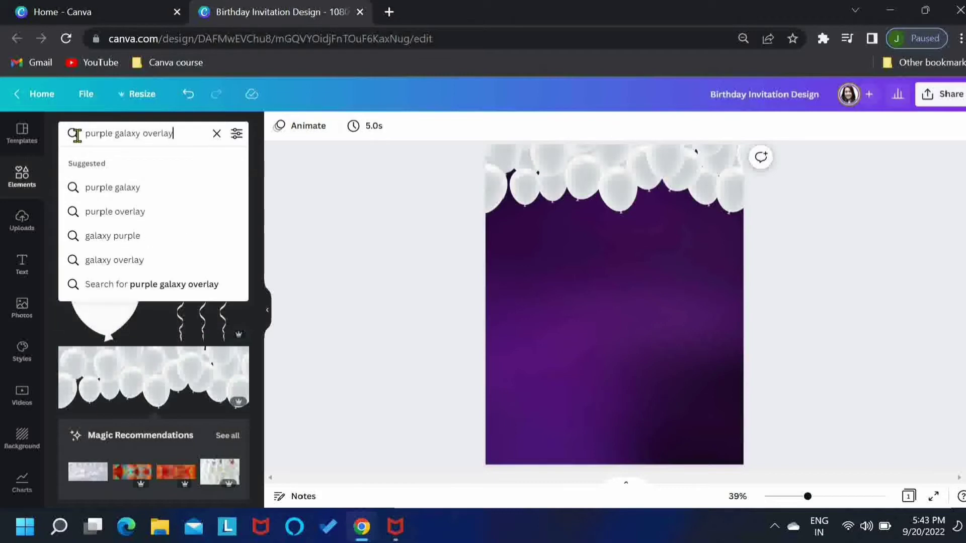
pyautogui.press('Return')
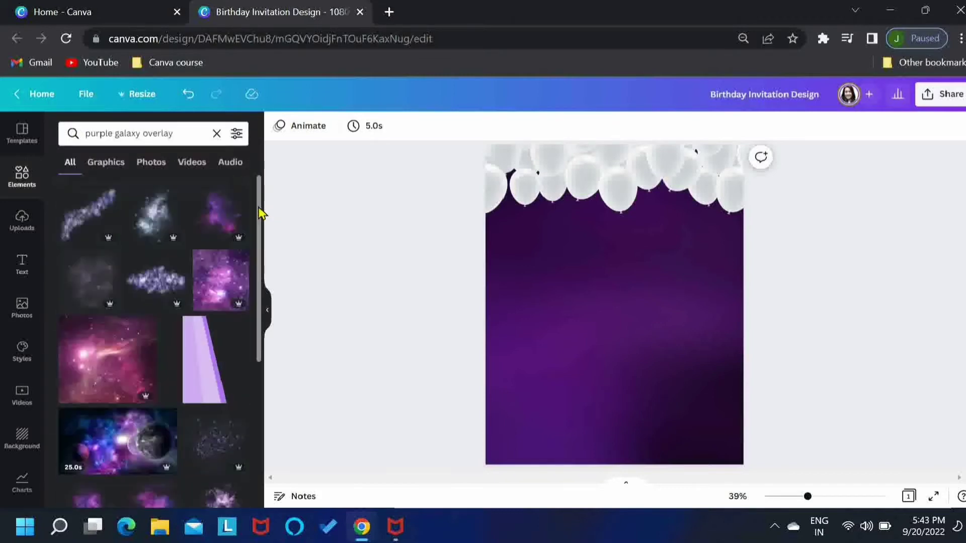
pyautogui.moveTo(261, 235); pyautogui.dragTo(255, 324)
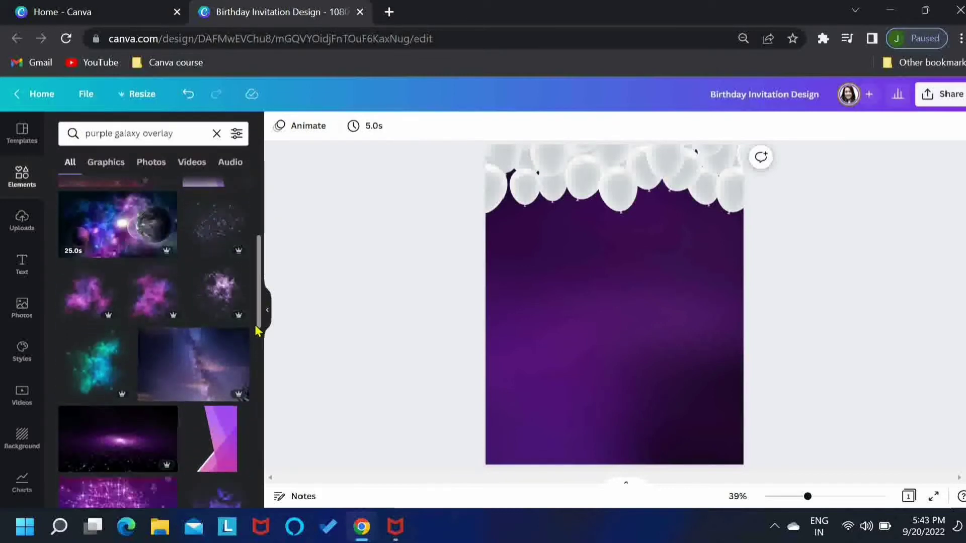
pyautogui.click(154, 303)
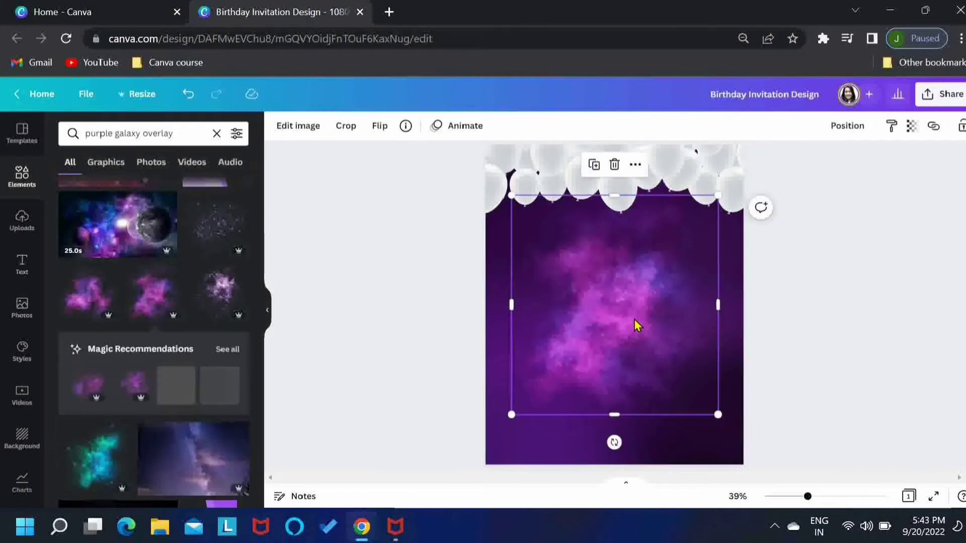
# Step: Rotate the galaxy cloud to a diamond angle and move it down toward the lower right
pyautogui.moveTo(635, 326); pyautogui.dragTo(736, 391)
pyautogui.moveTo(850, 376); pyautogui.dragTo(854, 470)
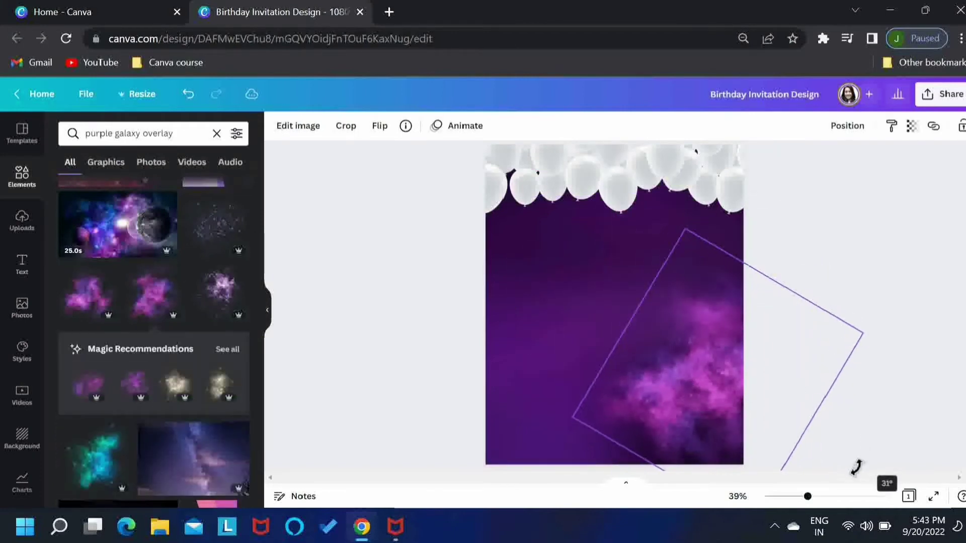
pyautogui.moveTo(744, 401); pyautogui.dragTo(742, 461)
# Step: Duplicate the galaxy cloud and tilt, resize and position the copy along the page bottom
pyautogui.click(694, 257)
pyautogui.moveTo(695, 421); pyautogui.dragTo(552, 393)
pyautogui.moveTo(467, 339); pyautogui.dragTo(521, 337)
pyautogui.moveTo(587, 404); pyautogui.dragTo(715, 402)
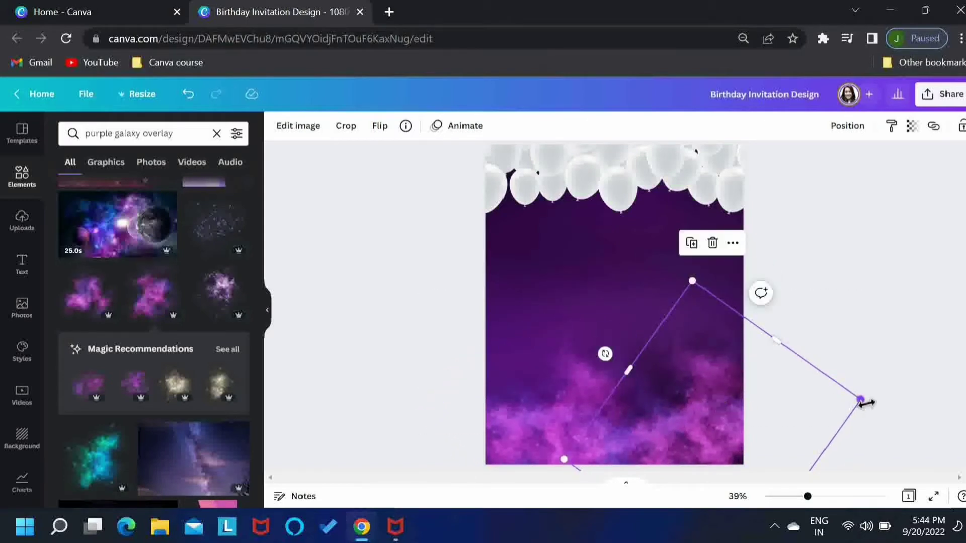
pyautogui.moveTo(864, 402); pyautogui.dragTo(906, 404)
pyautogui.hotkey('ctrl', 'z')
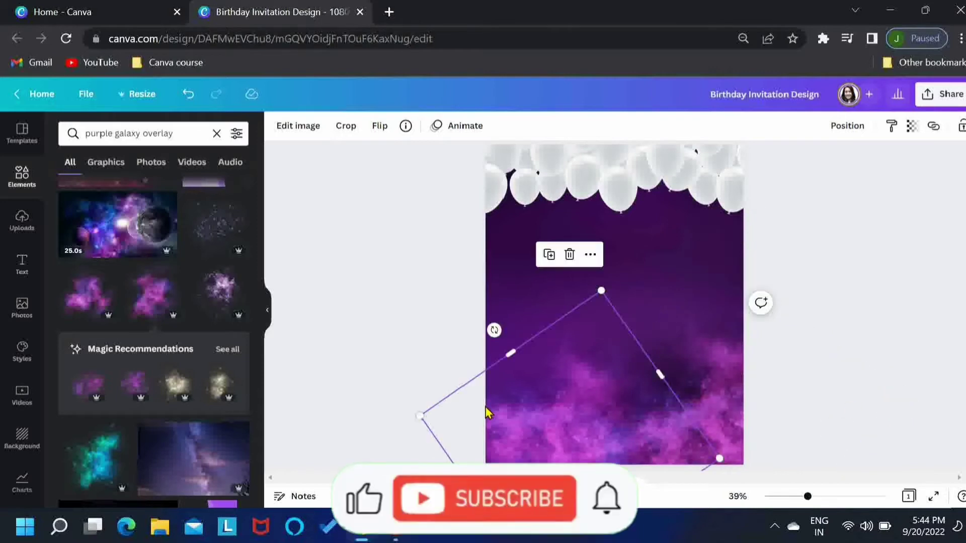
pyautogui.moveTo(500, 329); pyautogui.dragTo(518, 336)
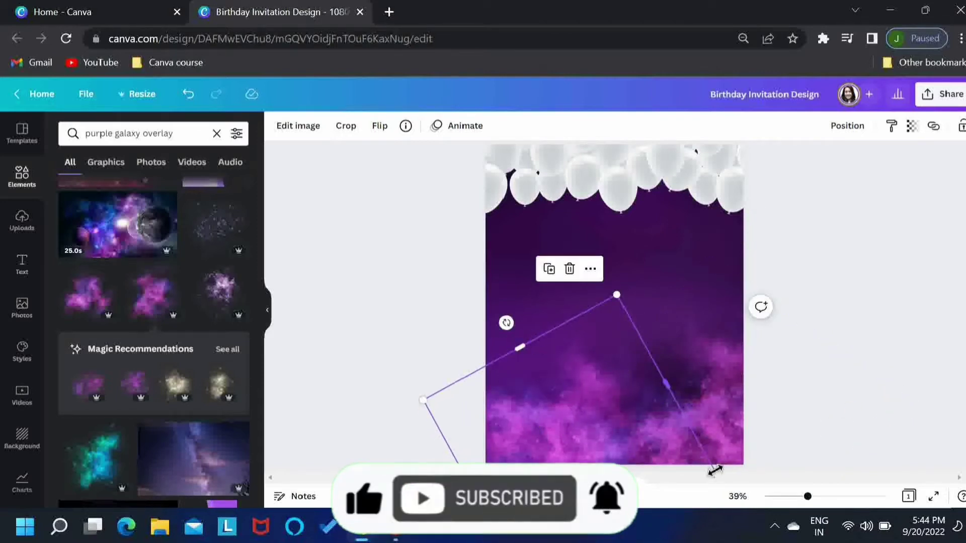
pyautogui.moveTo(714, 470); pyautogui.dragTo(725, 469)
pyautogui.click(841, 410)
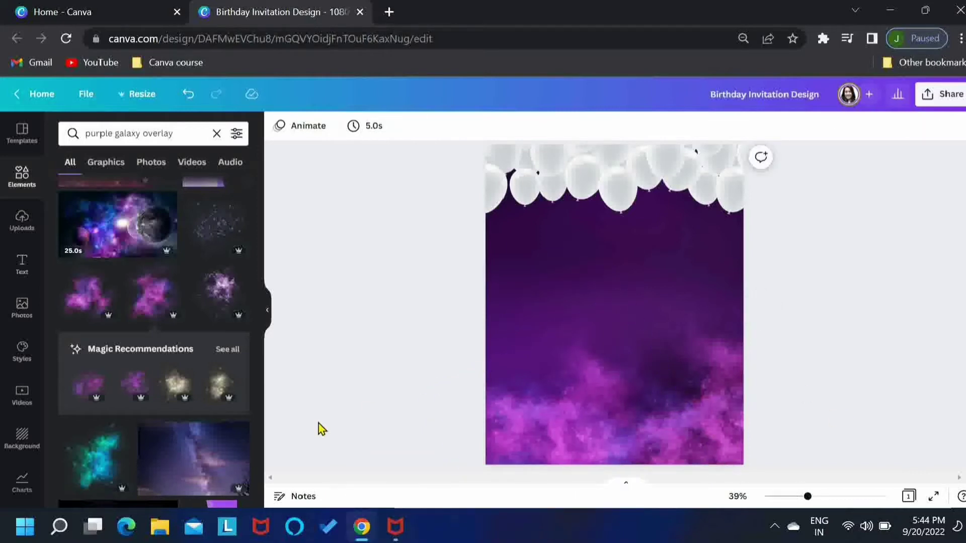
pyautogui.moveTo(188, 137); pyautogui.dragTo(78, 133)
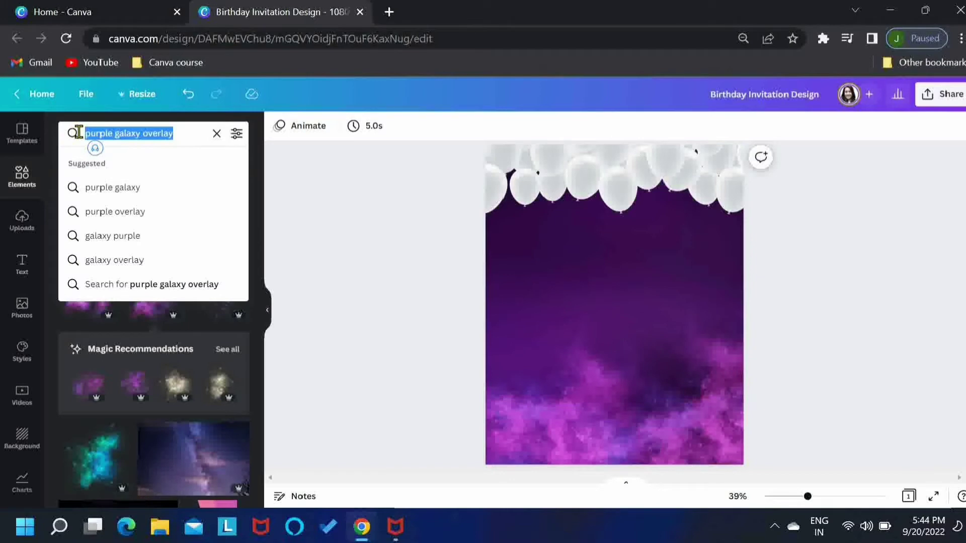
# Step: Search Elements for 'golden party ribbon', add the gold curling ribbon and shrink it
pyautogui.write('golden pary')
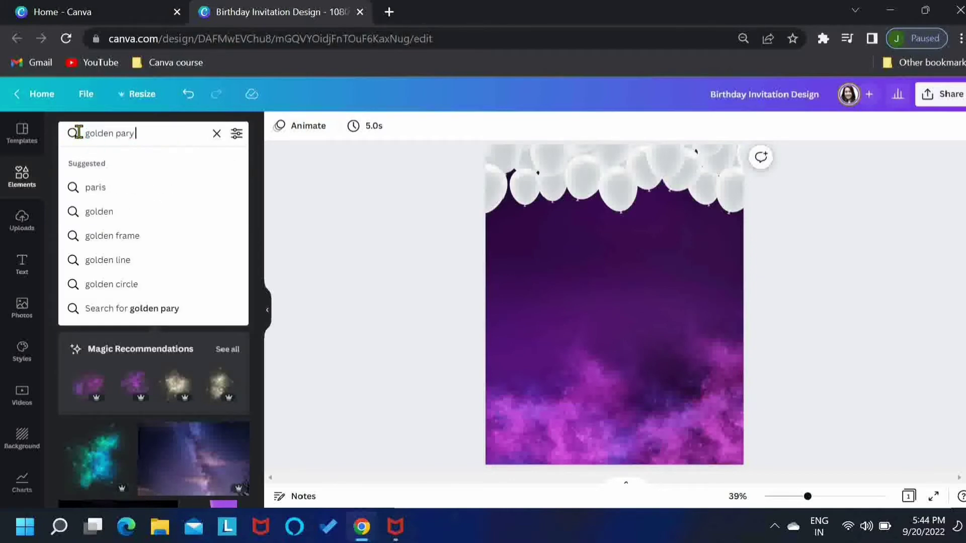
pyautogui.write(' ribbon')
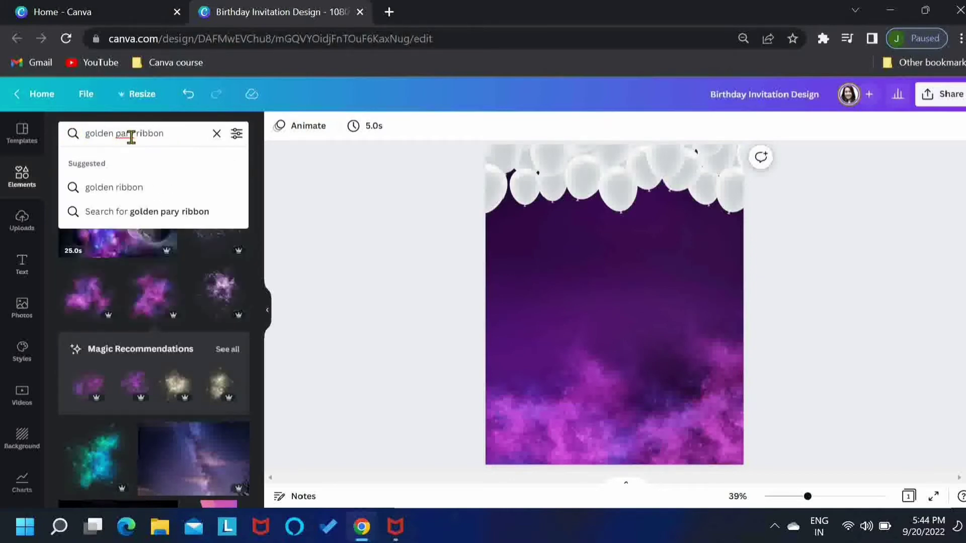
pyautogui.click(130, 135)
pyautogui.write('t')
pyautogui.press('Return')
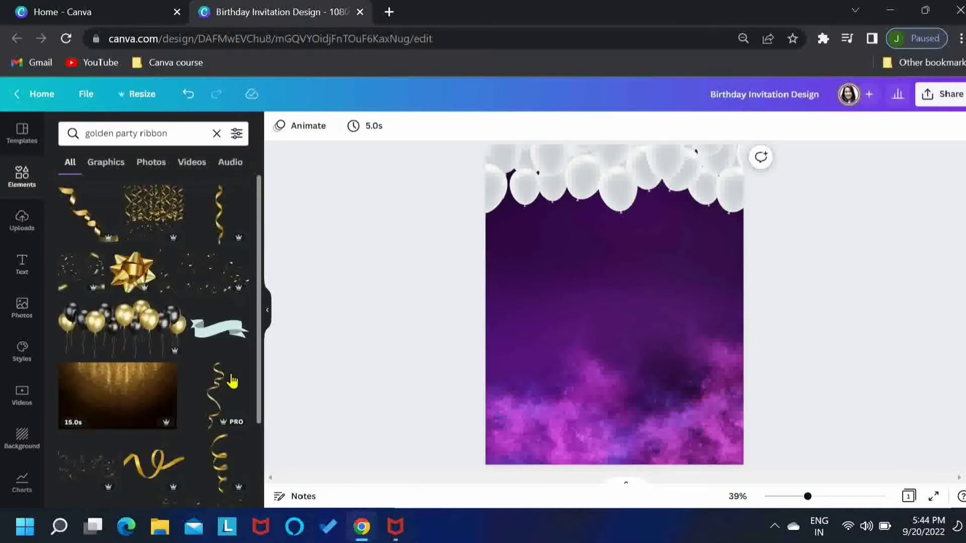
pyautogui.click(218, 403)
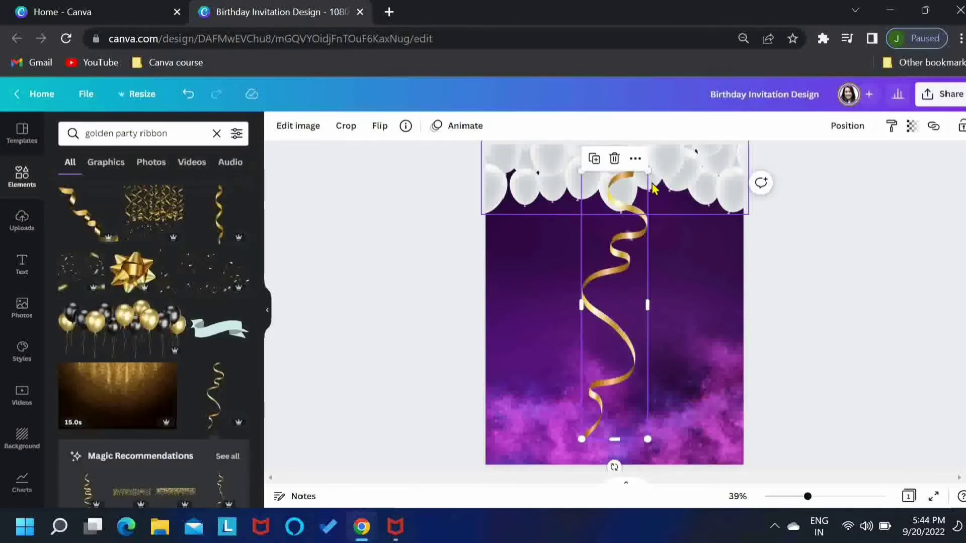
pyautogui.moveTo(649, 176); pyautogui.dragTo(624, 262)
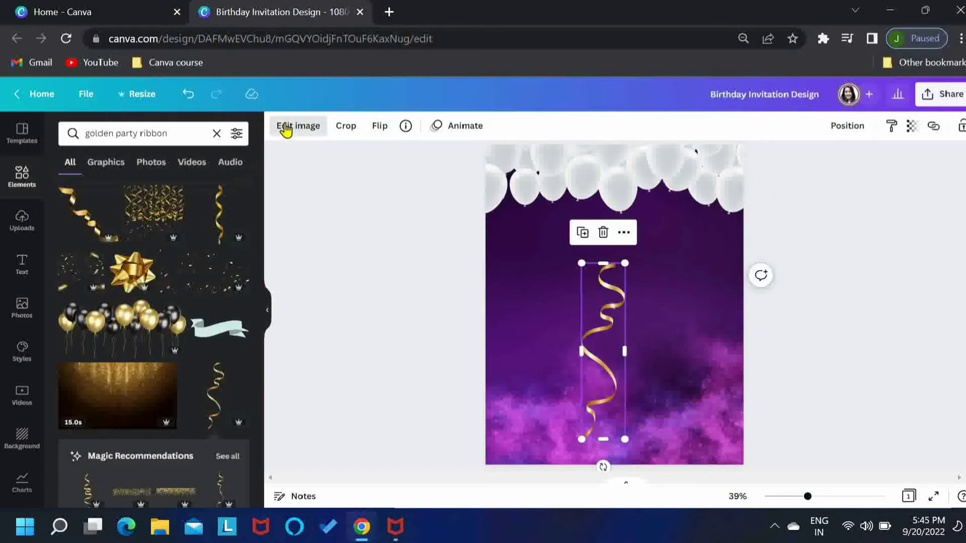
# Step: Slightly blur the gold ribbon, then tilt it and shrink it
pyautogui.click(285, 127)
pyautogui.click(242, 369)
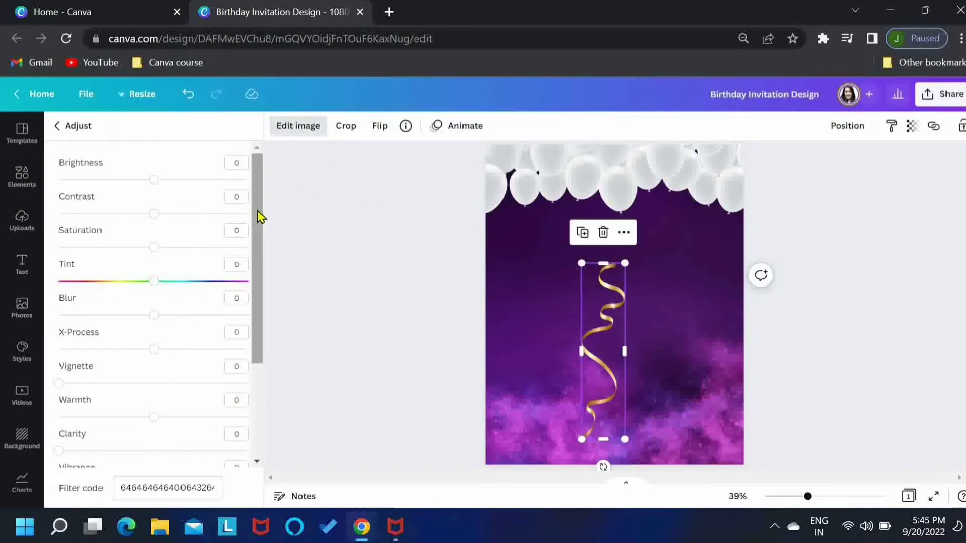
pyautogui.moveTo(159, 320); pyautogui.dragTo(165, 322)
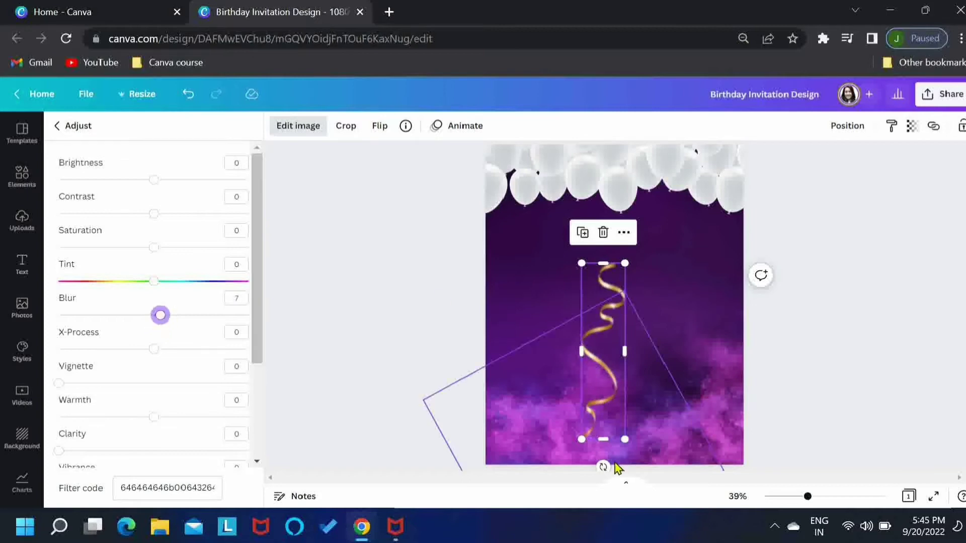
pyautogui.moveTo(603, 466); pyautogui.dragTo(548, 453)
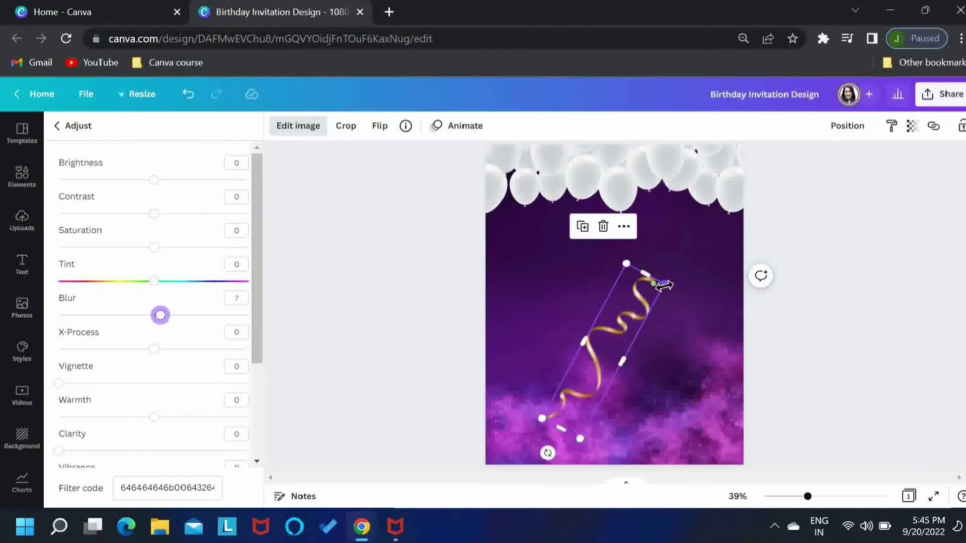
pyautogui.moveTo(664, 286); pyautogui.dragTo(730, 284)
# Step: Duplicate the ribbon, set the copy upright, shrink it and move it lower on the card
pyautogui.click(712, 210)
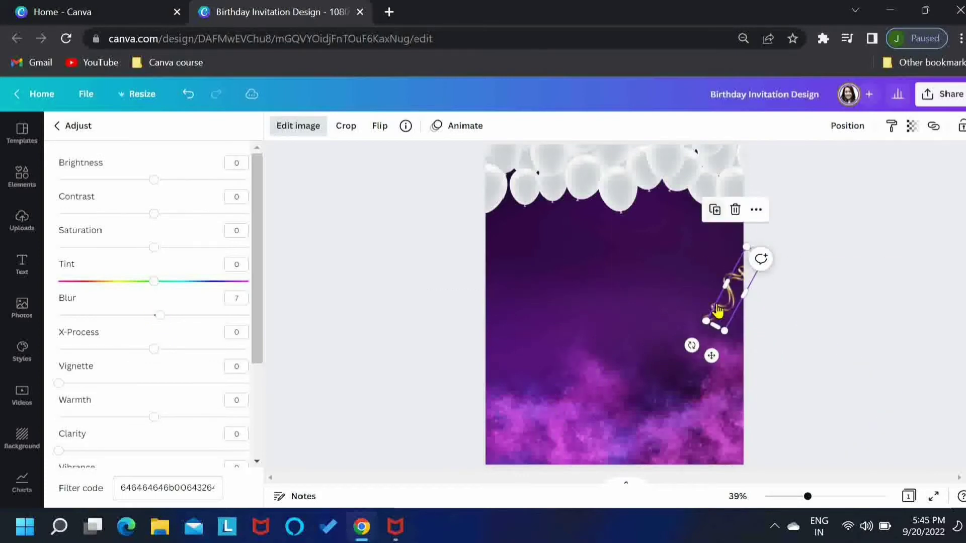
pyautogui.moveTo(690, 347); pyautogui.dragTo(734, 339)
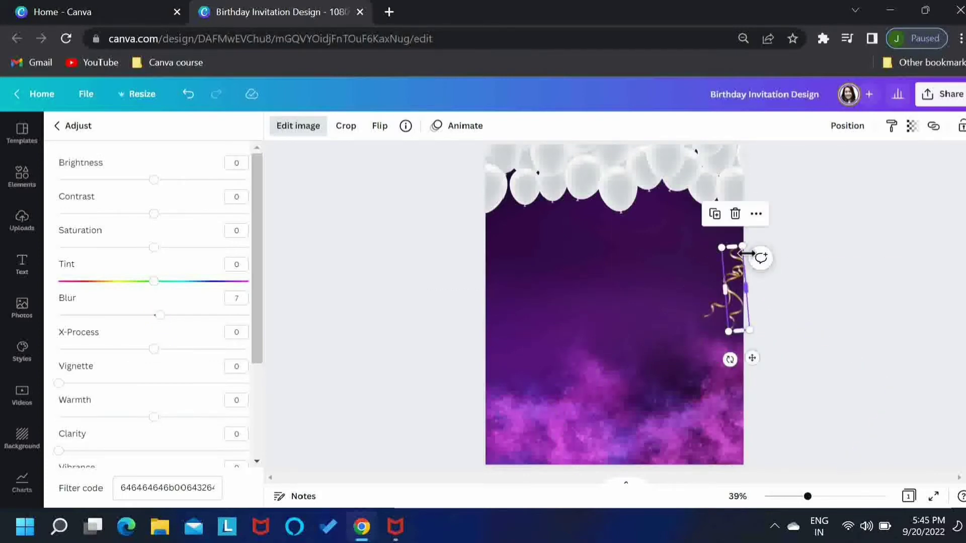
pyautogui.moveTo(742, 246); pyautogui.dragTo(734, 295)
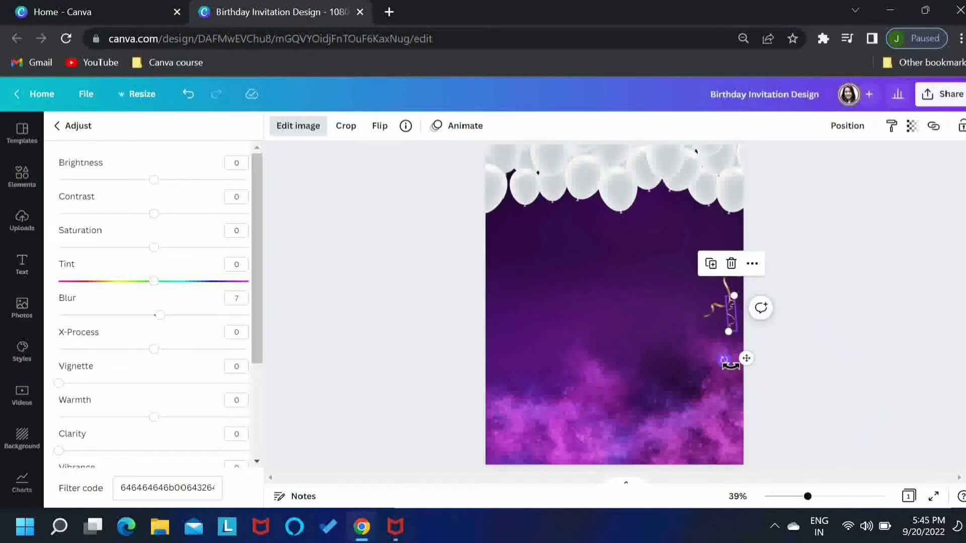
pyautogui.moveTo(749, 359); pyautogui.dragTo(754, 398)
# Step: Copy the small ribbon to the left edge tilted about -27°, and stretch the right ribbon slightly taller
pyautogui.click(711, 302)
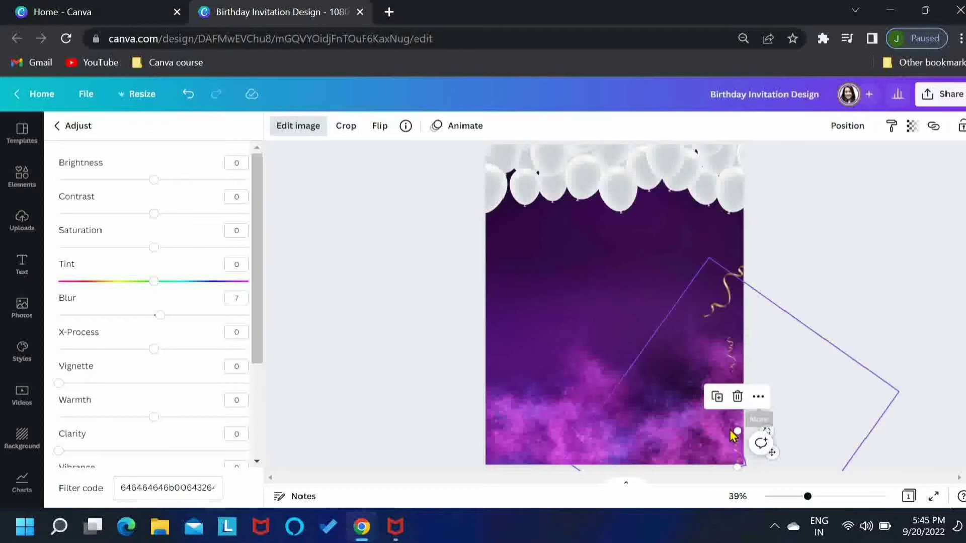
pyautogui.moveTo(776, 456); pyautogui.dragTo(532, 325)
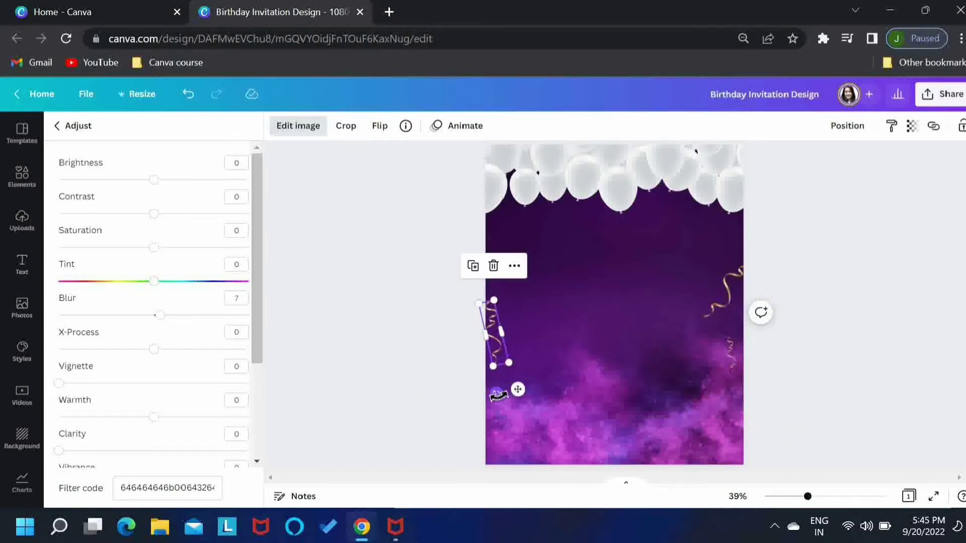
pyautogui.moveTo(493, 365); pyautogui.dragTo(513, 393)
pyautogui.click(732, 356)
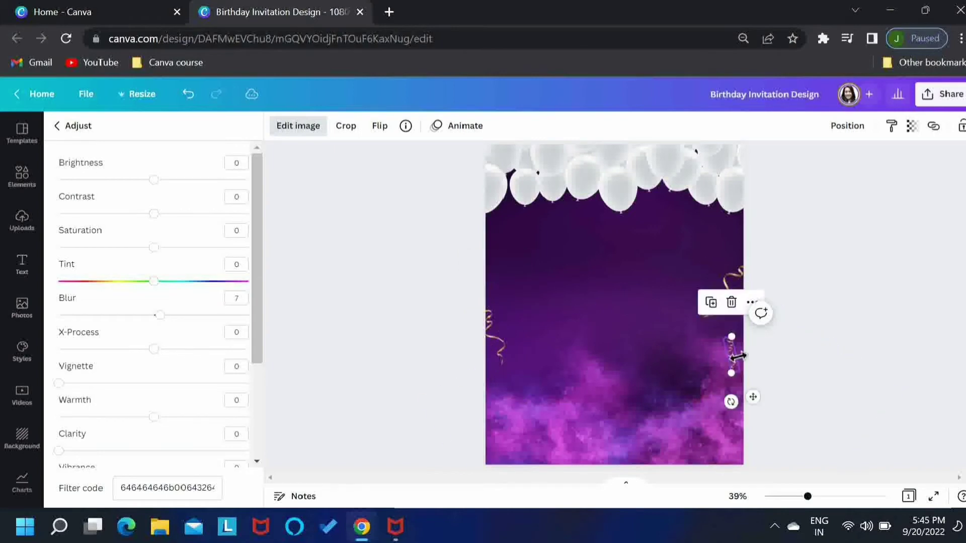
pyautogui.moveTo(738, 340); pyautogui.dragTo(736, 335)
pyautogui.click(847, 126)
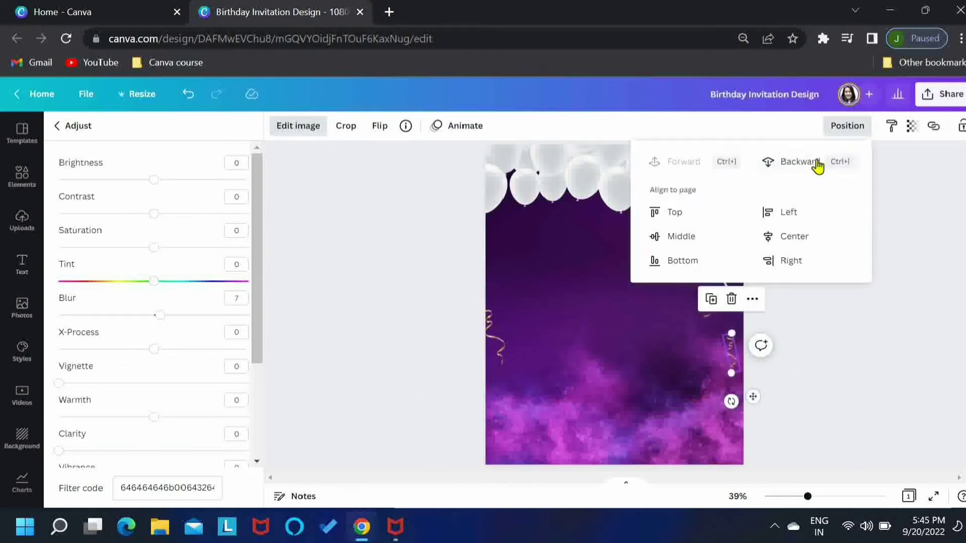
# Step: Search Elements for 'birthday gift'
pyautogui.click(23, 176)
pyautogui.click(167, 133)
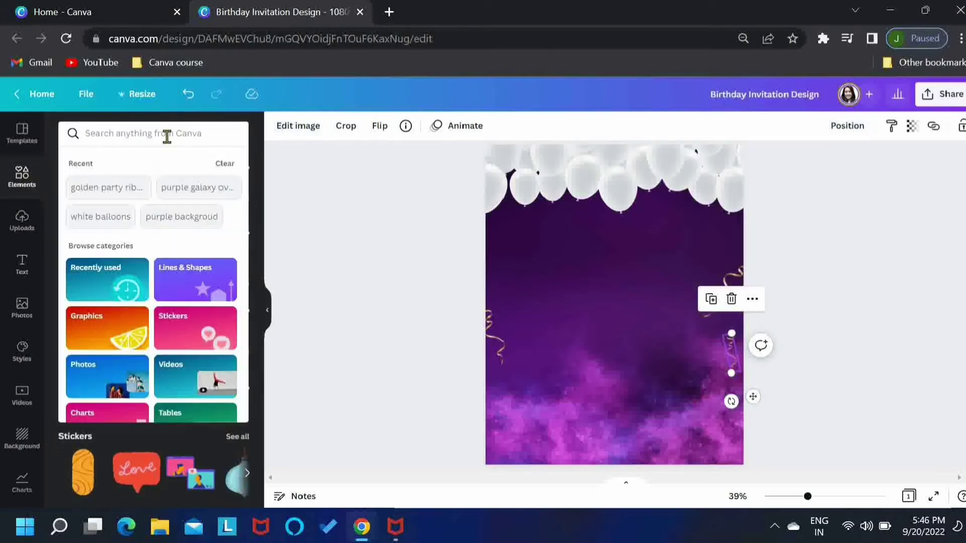
pyautogui.write('birthday gi')
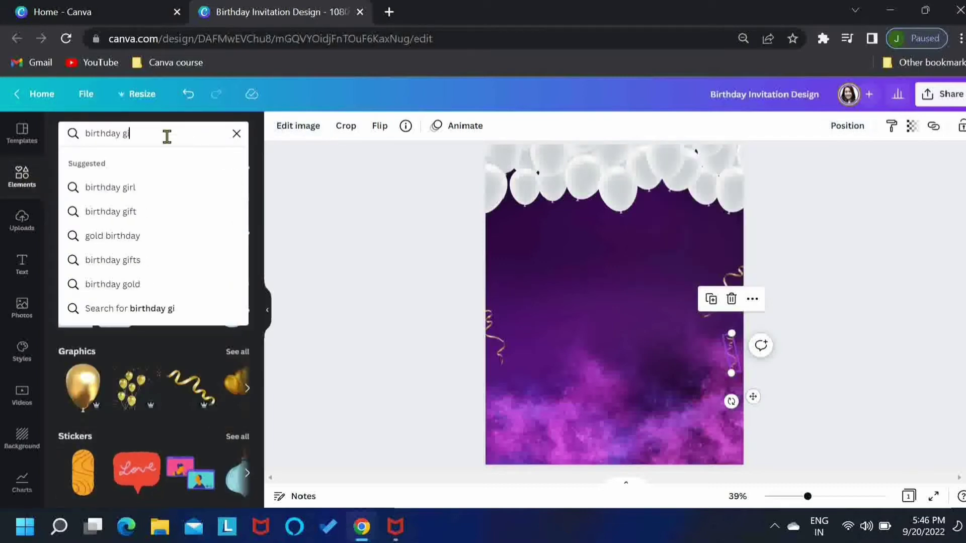
pyautogui.write('ft')
pyautogui.press('Return')
# Step: Filter the results to Cut-outs only and add the plain silver gift to the card
pyautogui.click(237, 134)
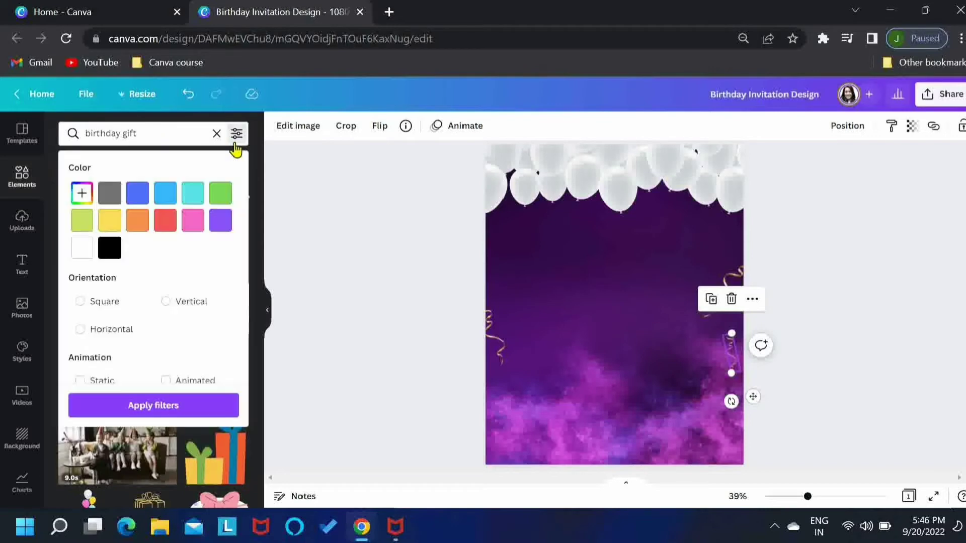
pyautogui.scroll(-3, 244, 287)
pyautogui.click(135, 308)
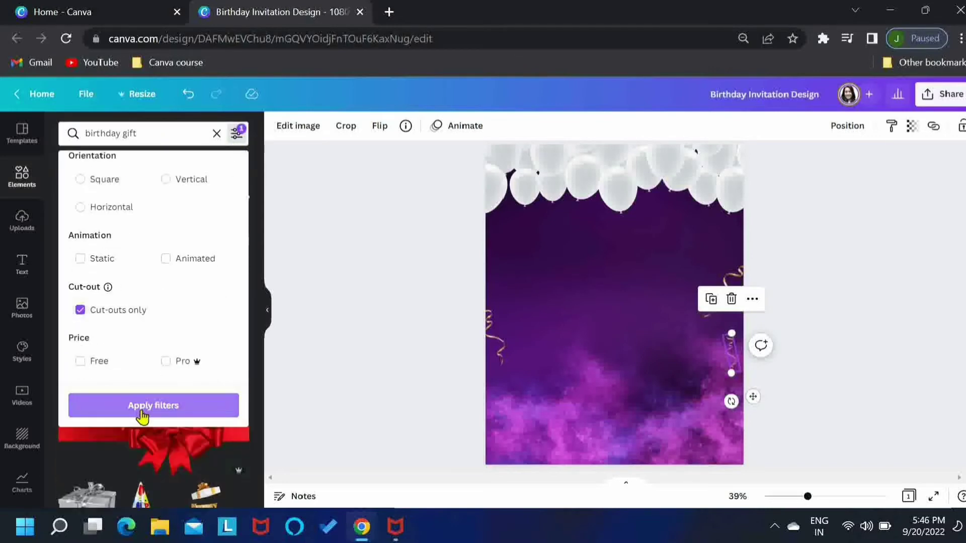
pyautogui.click(142, 406)
pyautogui.scroll(-4, 247, 342)
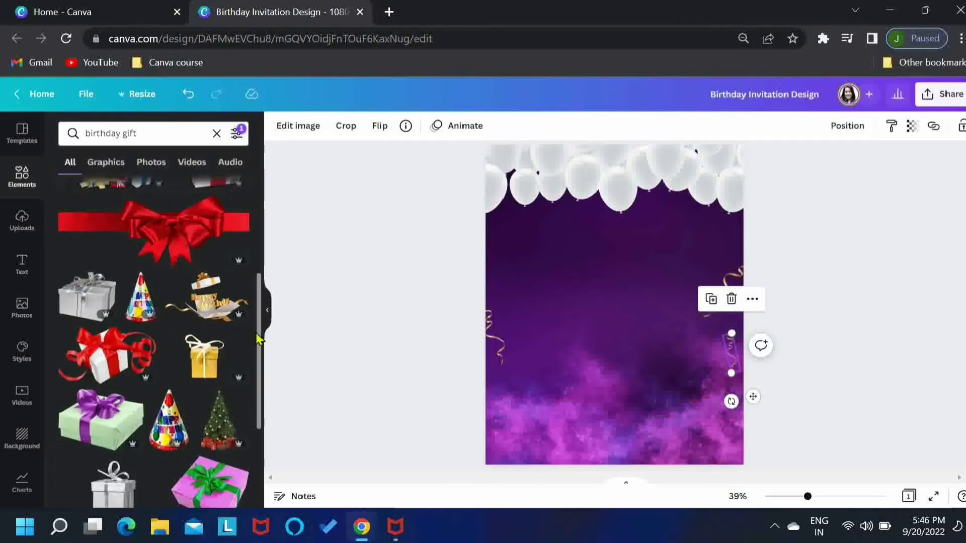
pyautogui.scroll(-3, 261, 387)
pyautogui.click(105, 359)
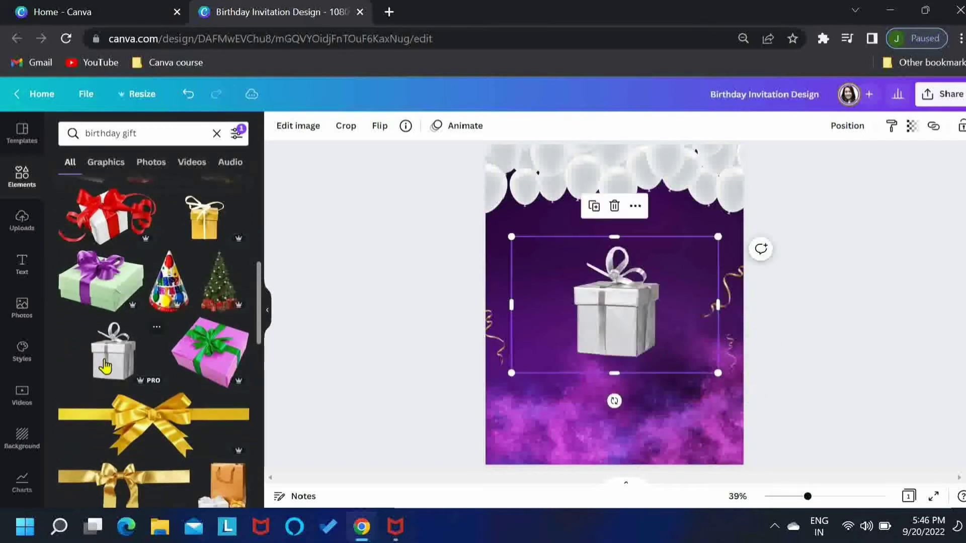
pyautogui.click(266, 322)
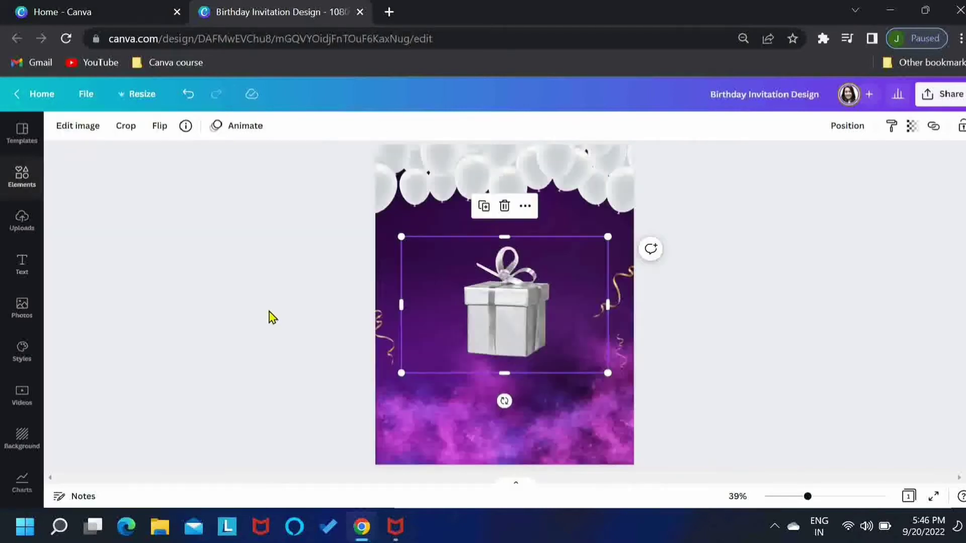
# Step: Set the gift's Blur to 11, shrink it, tilt it about 25° and move it beside the right streamer
pyautogui.click(85, 133)
pyautogui.click(234, 363)
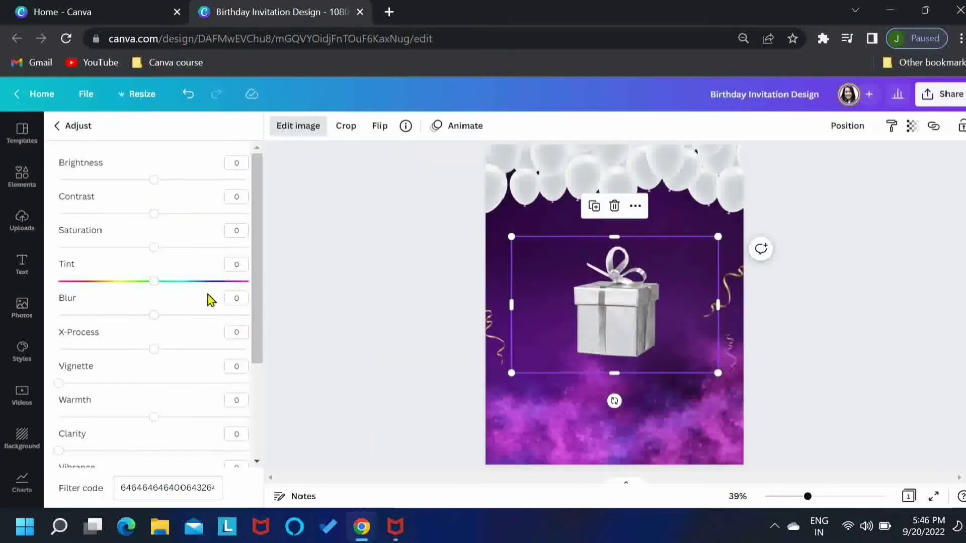
pyautogui.scroll(-1, 179, 275)
pyautogui.moveTo(154, 266); pyautogui.dragTo(164, 268)
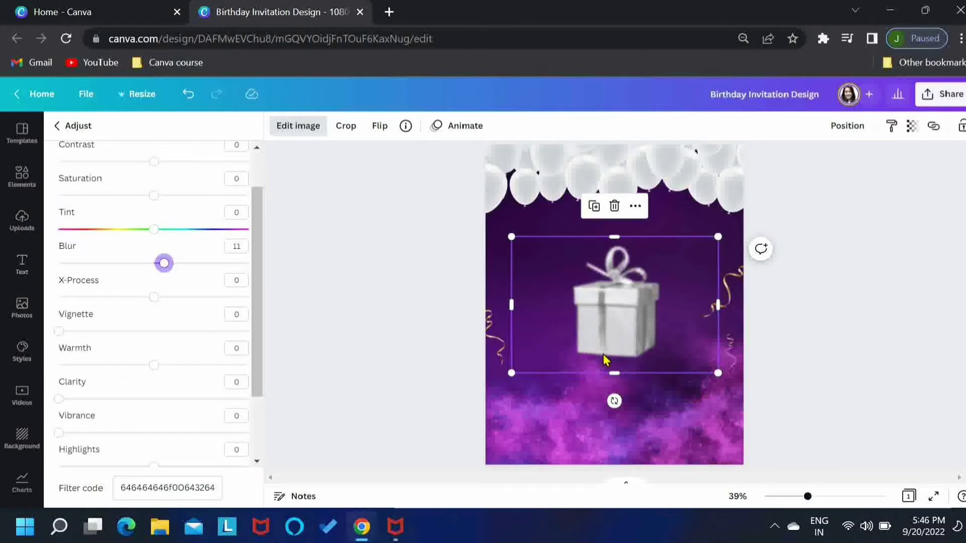
pyautogui.moveTo(717, 237); pyautogui.dragTo(584, 324)
pyautogui.moveTo(554, 409); pyautogui.dragTo(525, 405)
pyautogui.moveTo(547, 352); pyautogui.dragTo(757, 324)
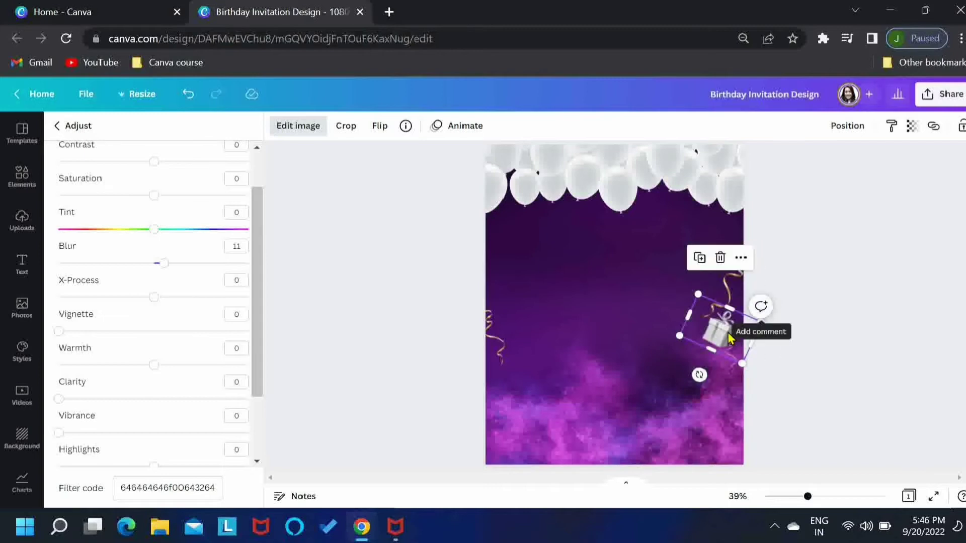
# Step: Duplicate the gift twice onto the card's left side, send the small one backward and rotate the lower copy
pyautogui.click(698, 258)
pyautogui.moveTo(719, 329); pyautogui.dragTo(544, 401)
pyautogui.hotkey('ctrl', 'd')
pyautogui.click(847, 126)
pyautogui.click(804, 168)
pyautogui.click(539, 432)
pyautogui.click(514, 395)
pyautogui.moveTo(517, 432); pyautogui.dragTo(492, 434)
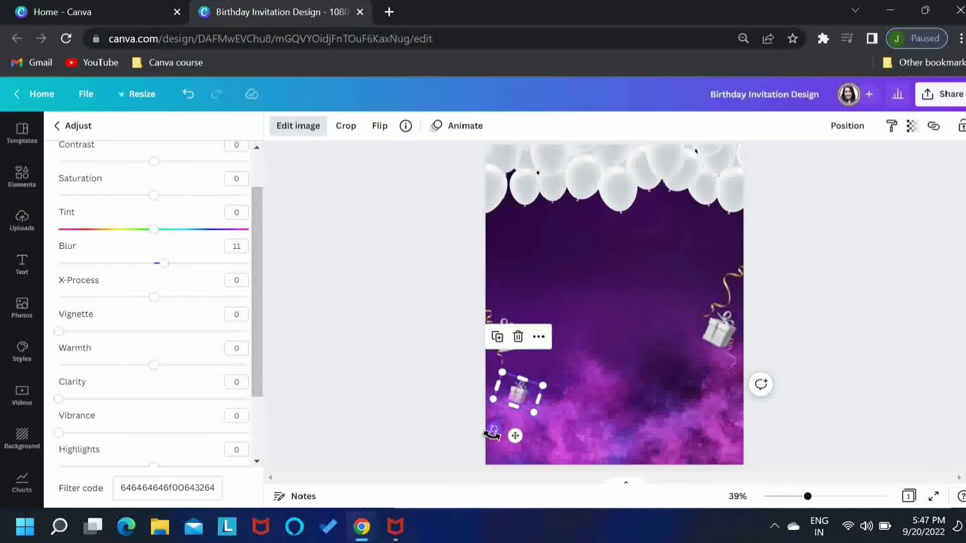
pyautogui.click(413, 415)
# Step: Search Graphics for 'decorative circular shape dotted frame' without the cut-out filter and add the dotted circle
pyautogui.click(19, 177)
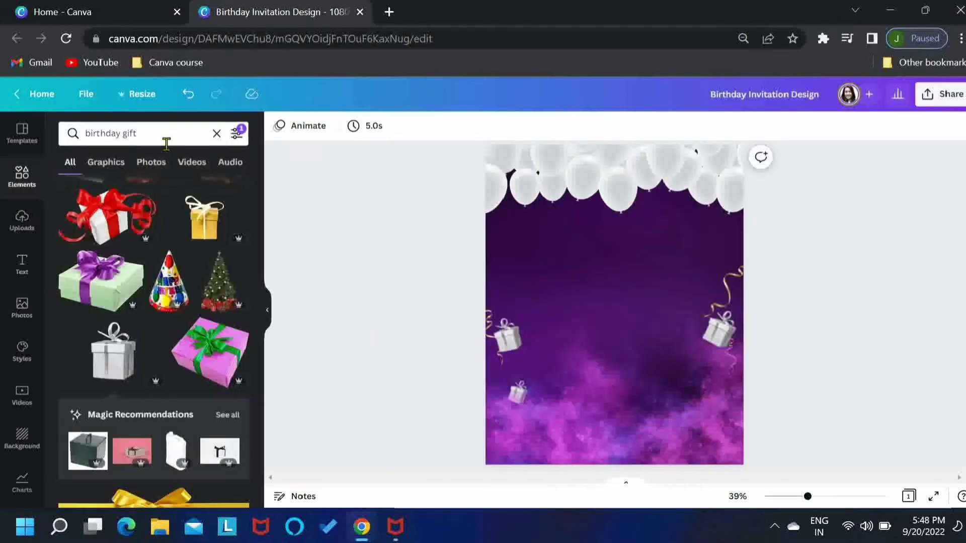
pyautogui.moveTo(168, 136); pyautogui.dragTo(86, 135)
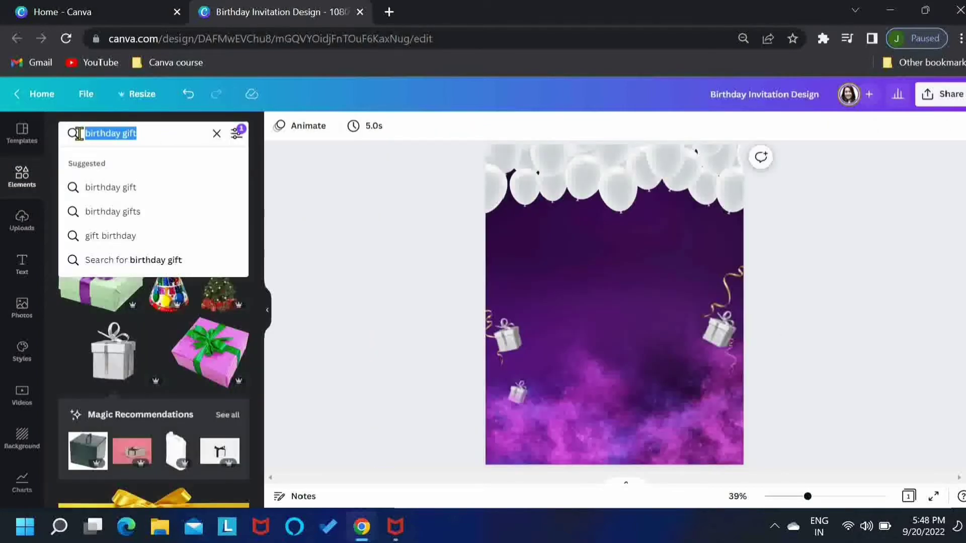
pyautogui.write('decorative')
pyautogui.write(' circular shape dotted')
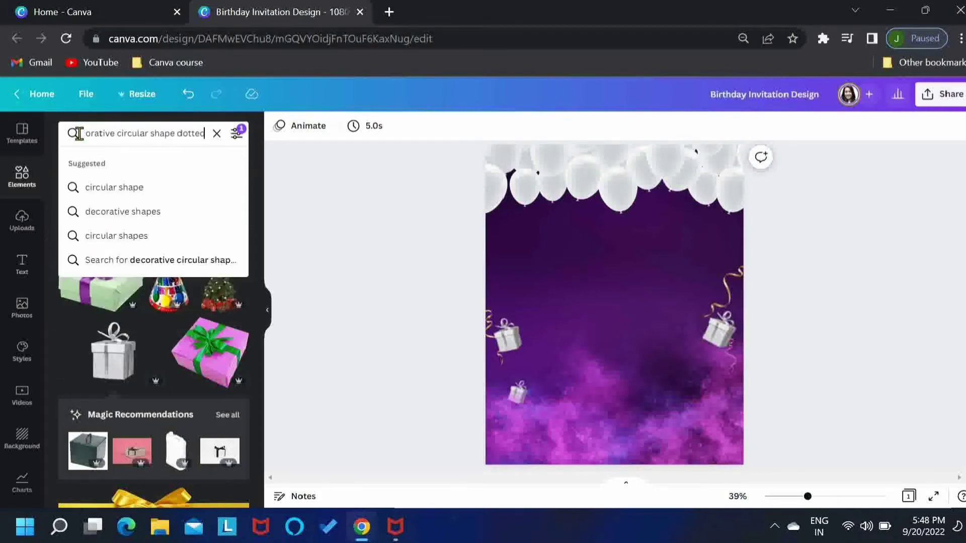
pyautogui.write(' frame')
pyautogui.press('Return')
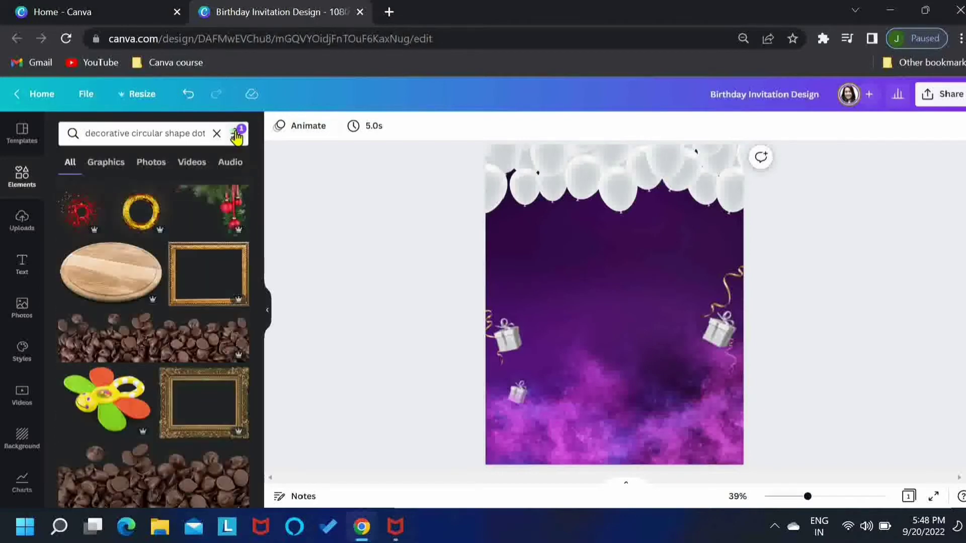
pyautogui.click(236, 135)
pyautogui.click(297, 185)
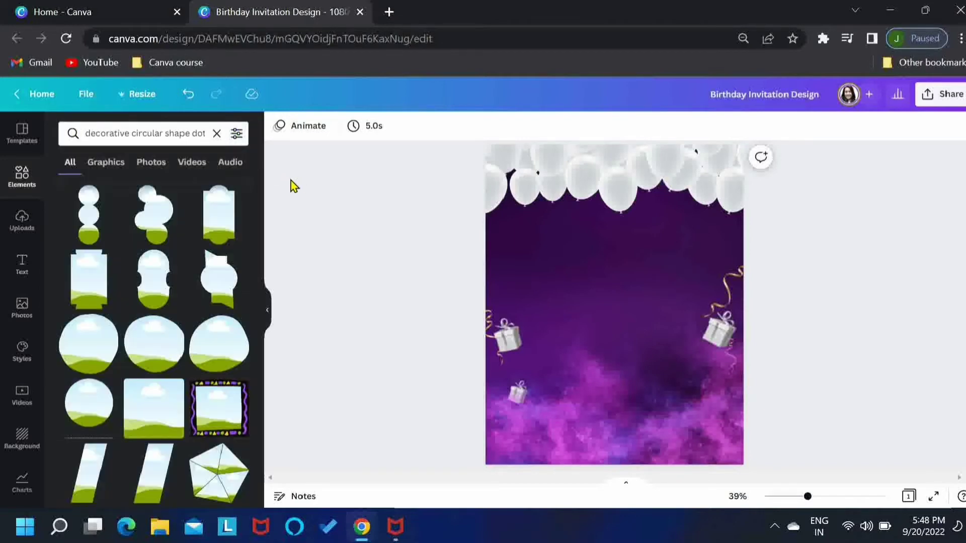
pyautogui.click(108, 166)
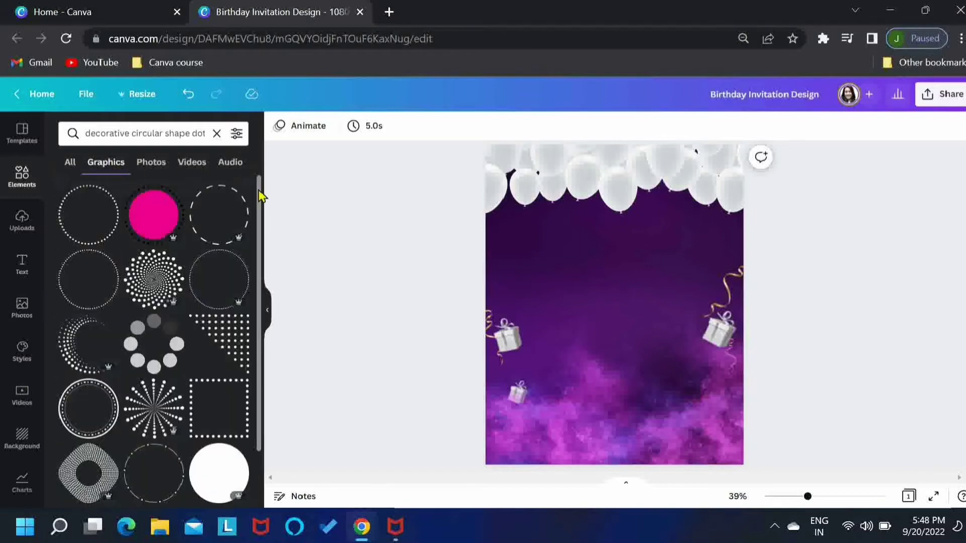
pyautogui.moveTo(260, 200); pyautogui.dragTo(259, 298)
pyautogui.click(158, 307)
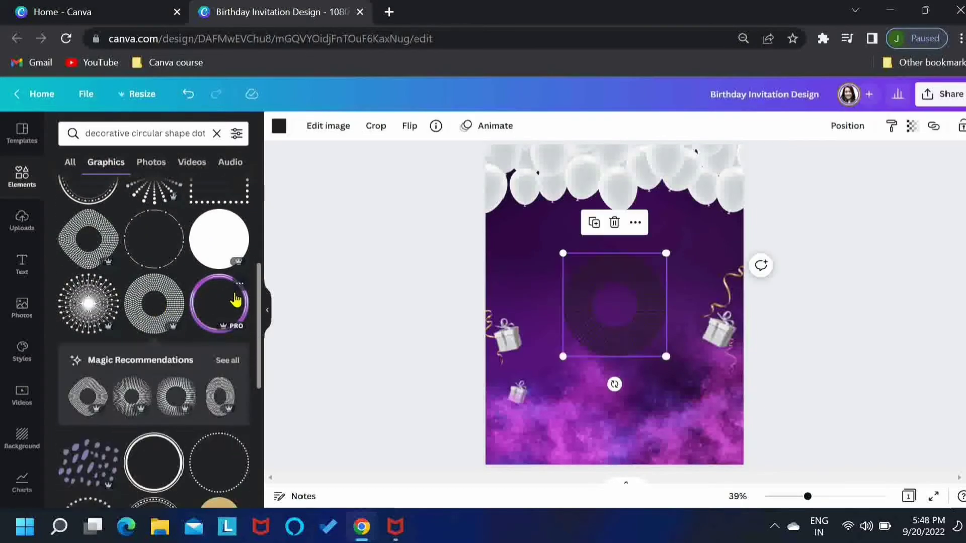
# Step: Colour the dotted circle pink, shrink it and move it toward the card centre
pyautogui.click(268, 312)
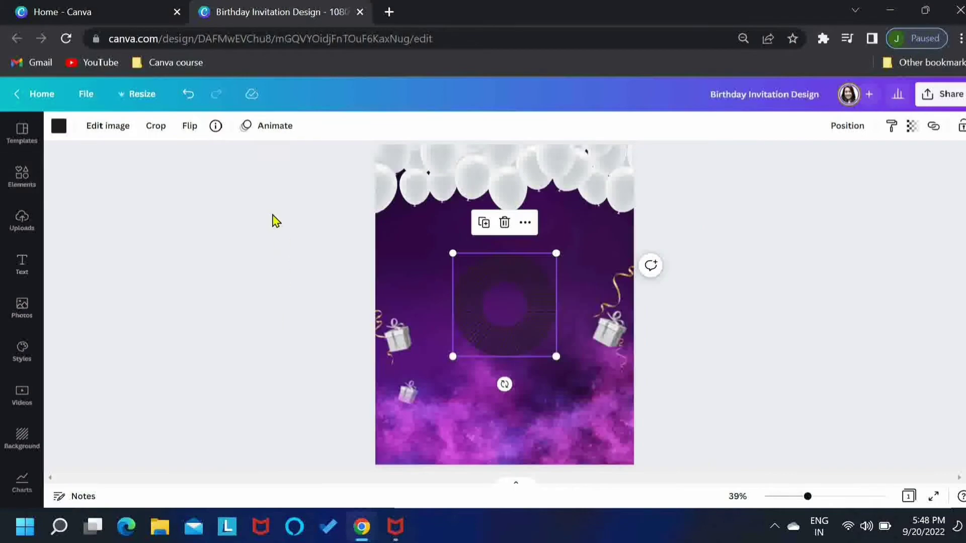
pyautogui.click(59, 126)
pyautogui.moveTo(261, 197); pyautogui.dragTo(267, 347)
pyautogui.click(134, 390)
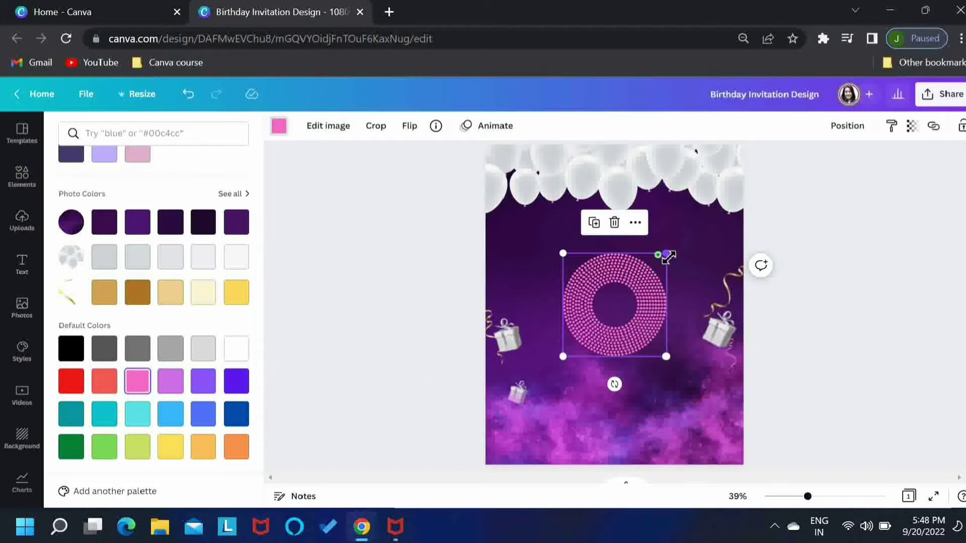
pyautogui.moveTo(667, 254); pyautogui.dragTo(637, 281)
pyautogui.moveTo(610, 340); pyautogui.dragTo(624, 354)
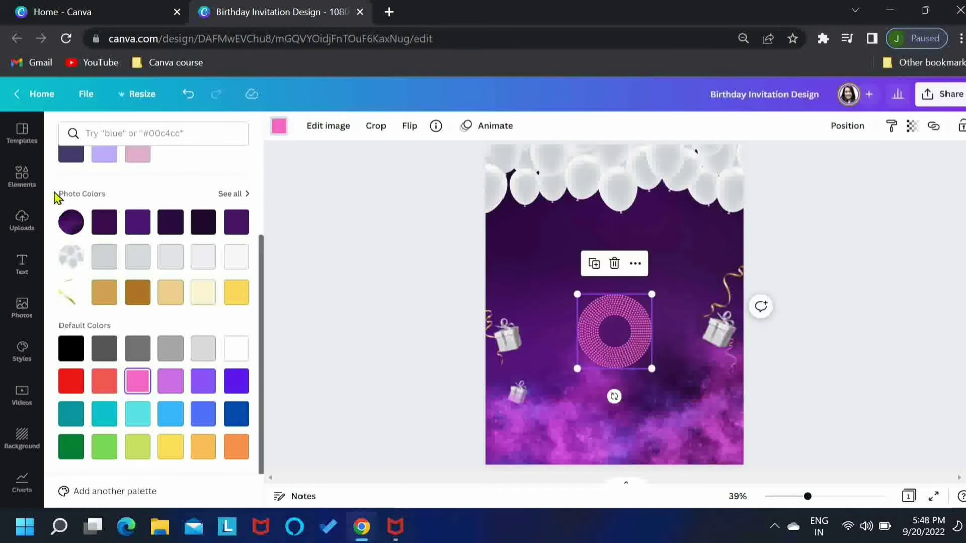
# Step: Add a plain circle photo frame from the Frames elements
pyautogui.click(22, 176)
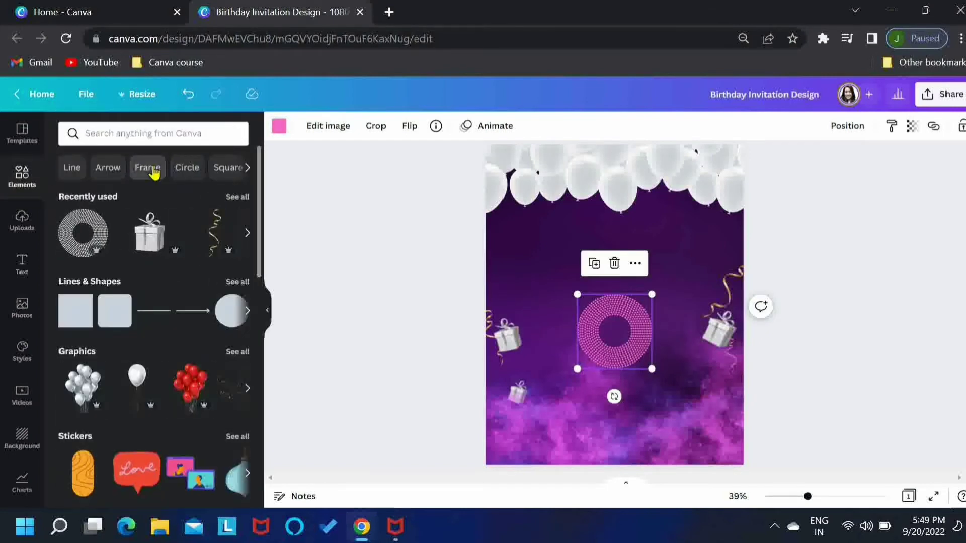
pyautogui.click(152, 169)
pyautogui.moveTo(258, 195); pyautogui.dragTo(259, 503)
pyautogui.click(151, 374)
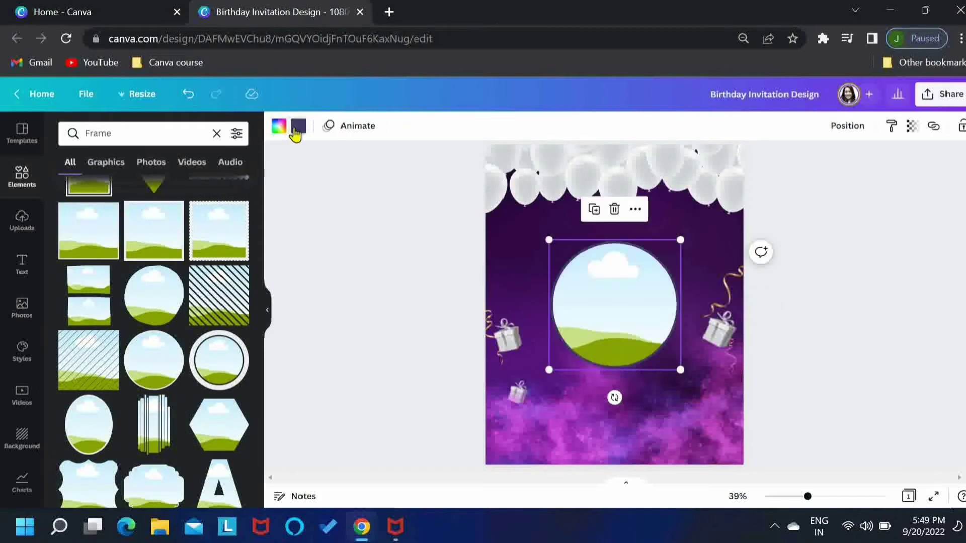
# Step: Give the circle frame a pink border, shrink it and centre it on the page
pyautogui.click(297, 129)
pyautogui.click(137, 189)
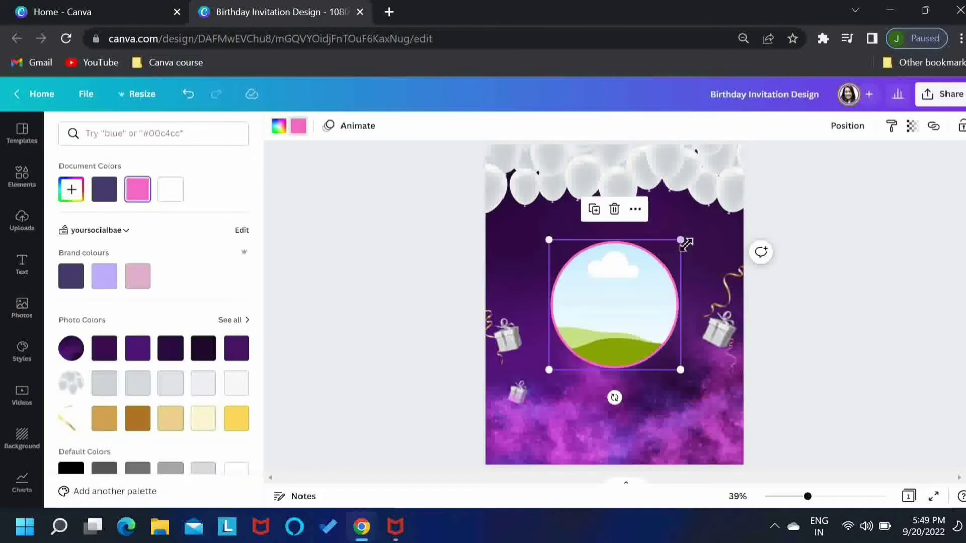
pyautogui.moveTo(680, 240); pyautogui.dragTo(625, 294)
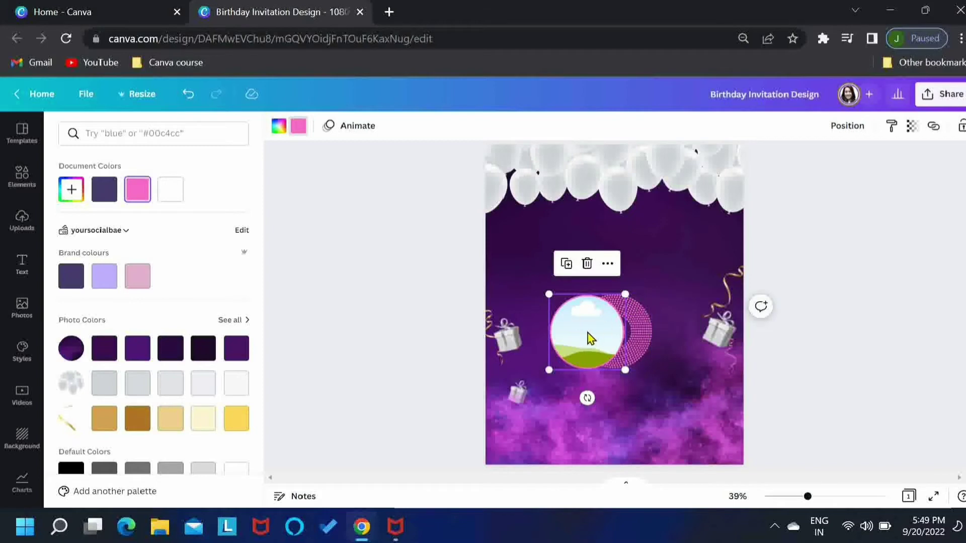
pyautogui.moveTo(591, 338); pyautogui.dragTo(615, 332)
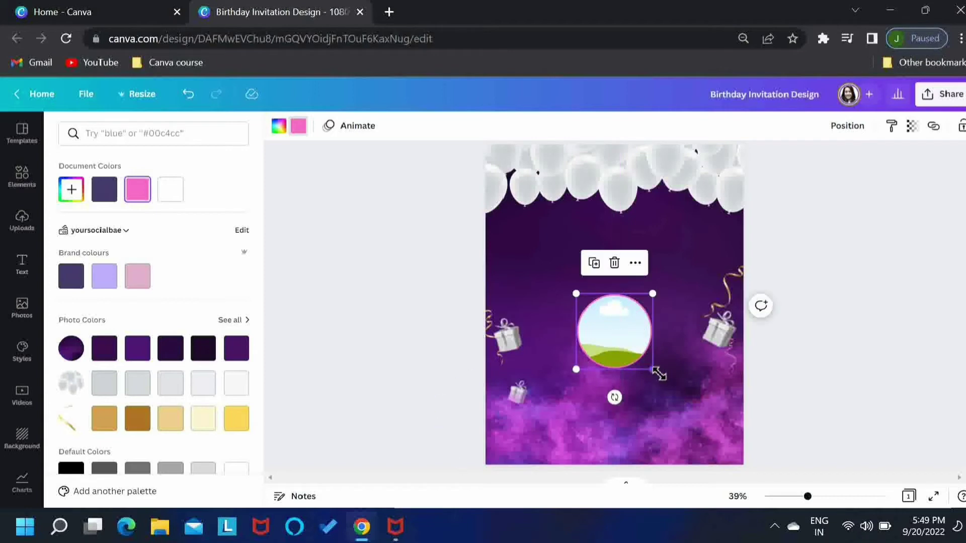
pyautogui.moveTo(655, 373); pyautogui.dragTo(649, 366)
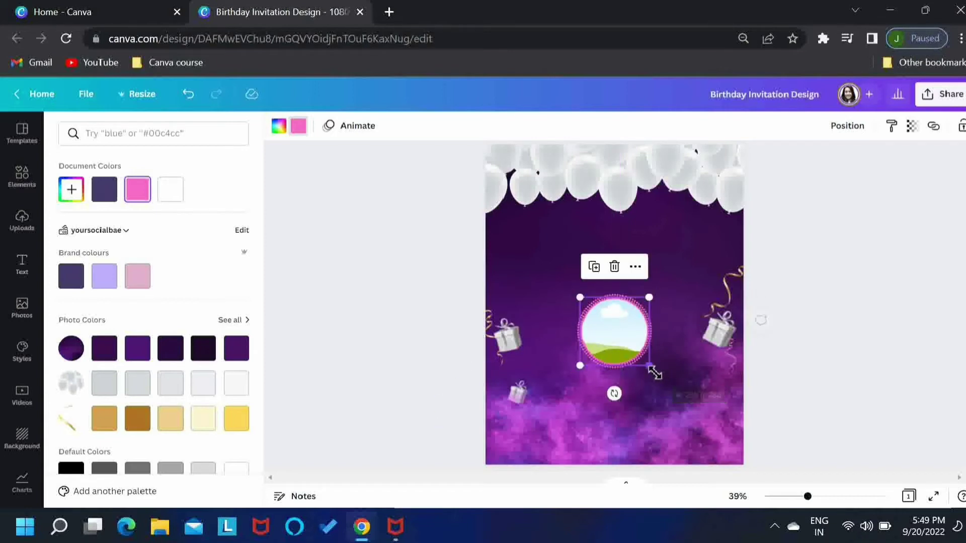
# Step: Enlarge the circle frame slightly inside the pink dotted ring and select the ring
pyautogui.click(618, 298)
pyautogui.click(662, 319)
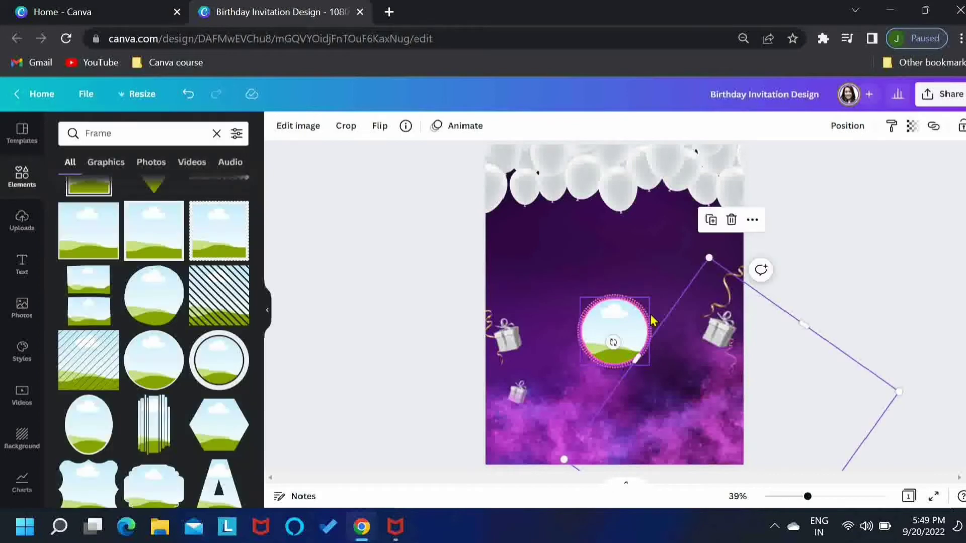
pyautogui.click(650, 322)
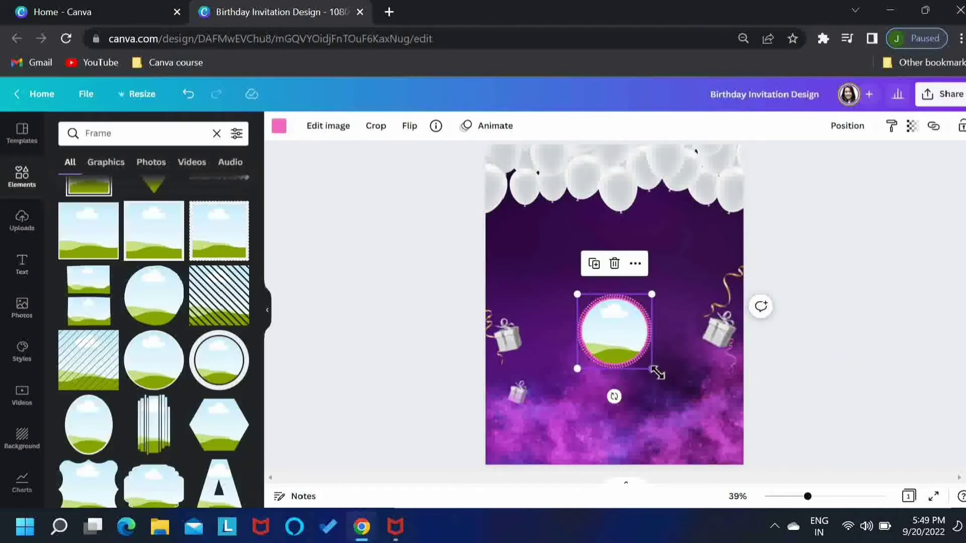
pyautogui.moveTo(656, 372); pyautogui.dragTo(660, 376)
pyautogui.click(635, 346)
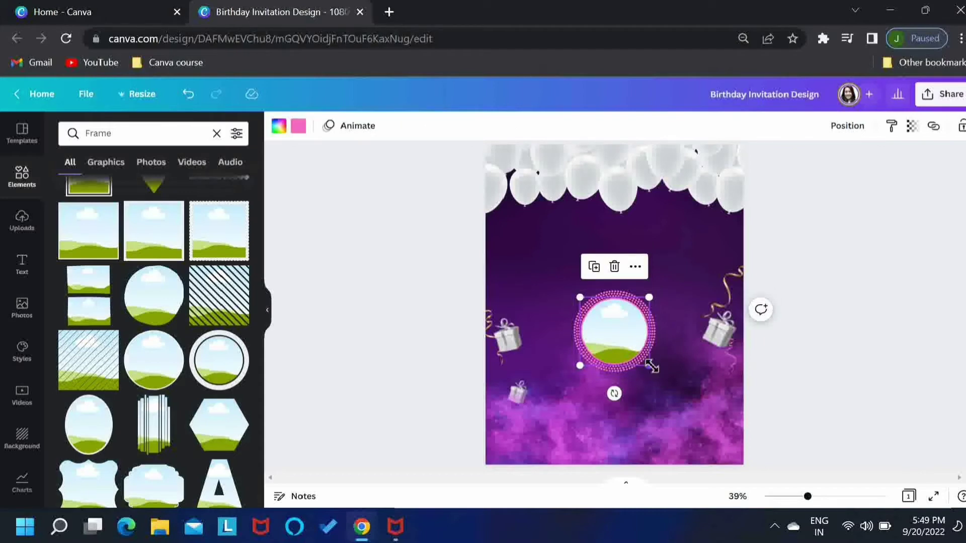
# Step: Search Photos for 'young girl' and place the crowned girl photo into the circle frame
pyautogui.click(358, 330)
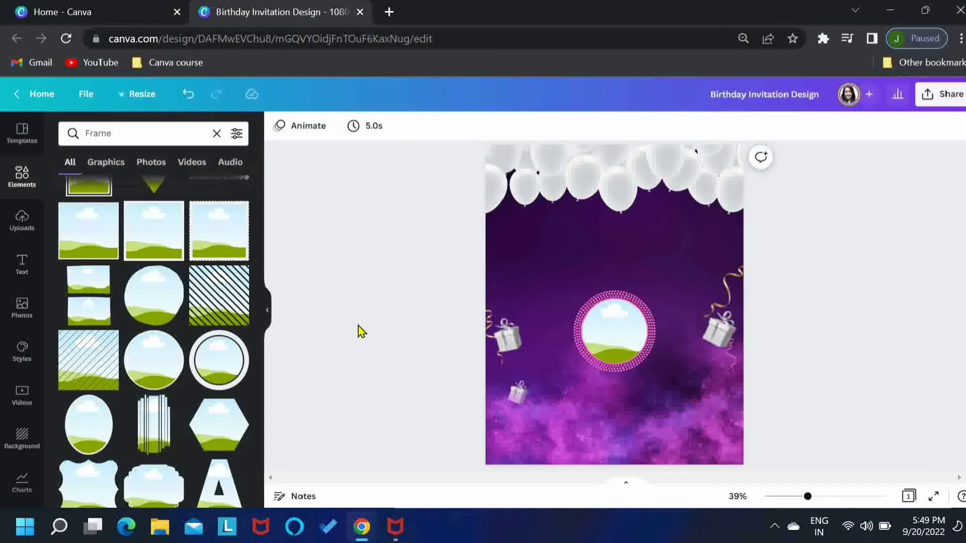
pyautogui.click(86, 133)
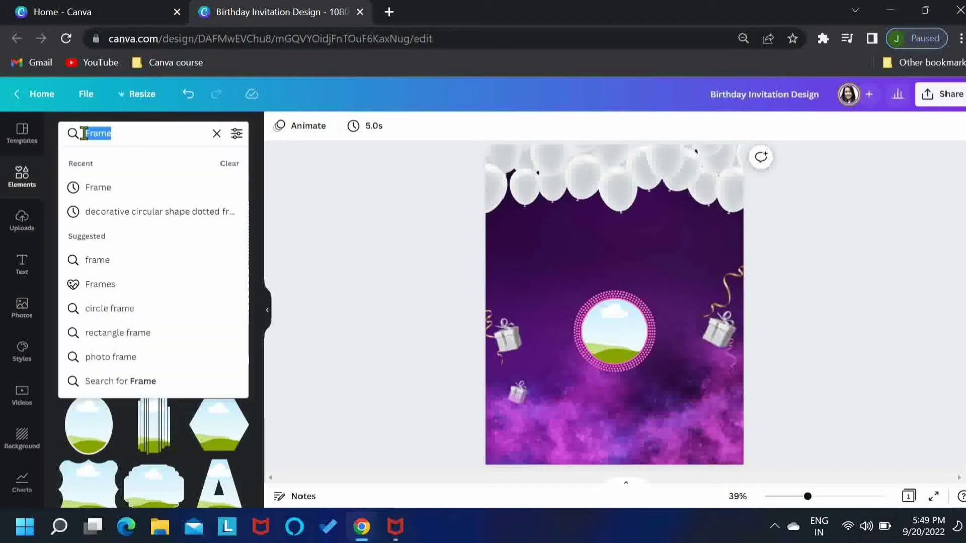
pyautogui.write('youg girl')
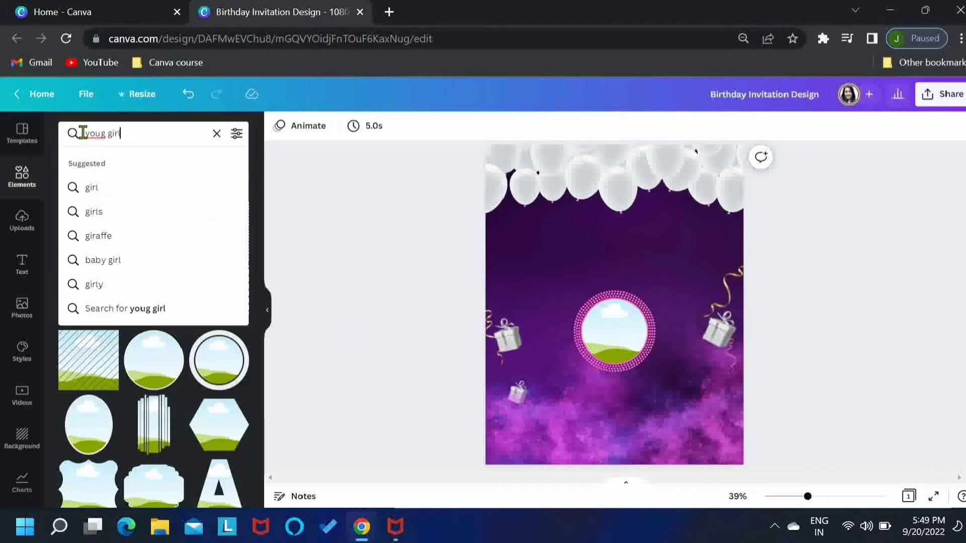
pyautogui.press('Return')
pyautogui.click(97, 133)
pyautogui.write('n')
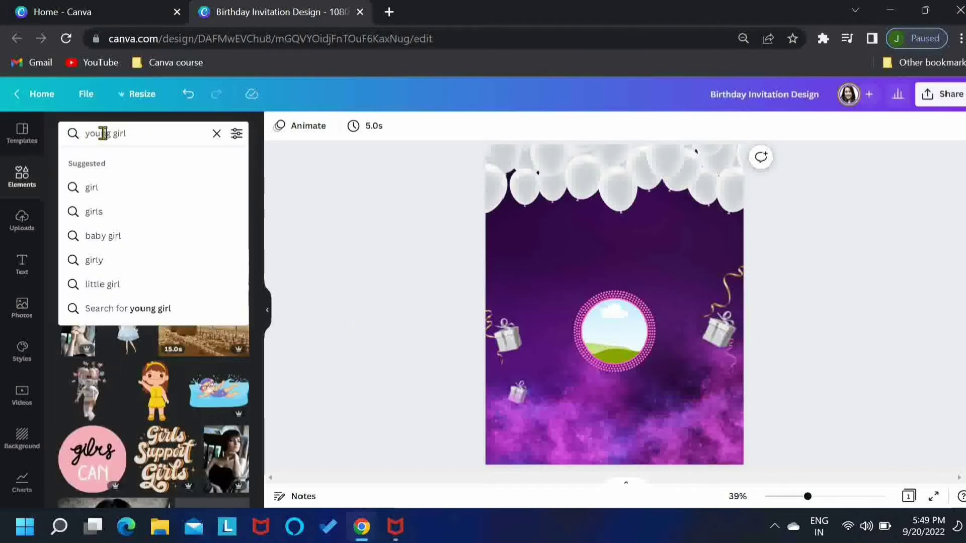
pyautogui.press('Return')
pyautogui.click(150, 162)
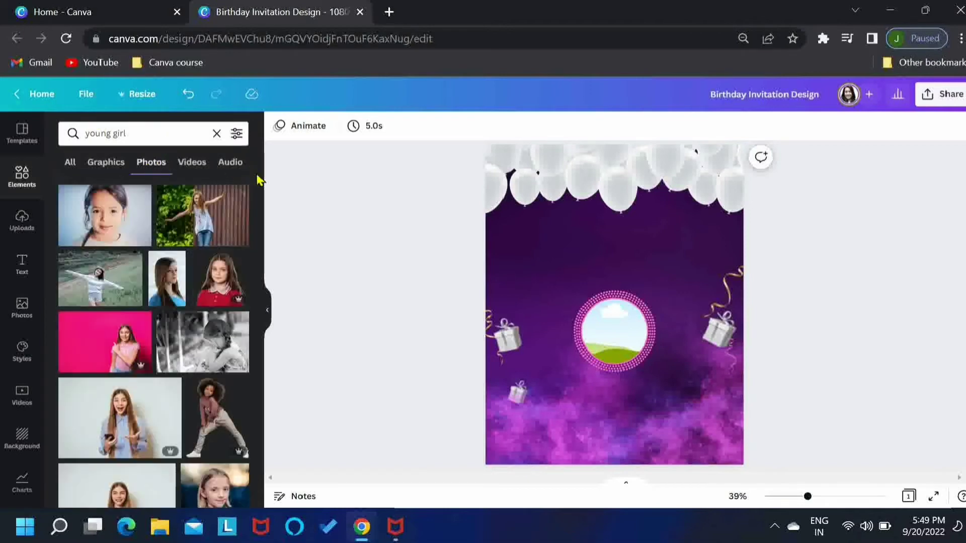
pyautogui.moveTo(263, 187); pyautogui.dragTo(263, 319)
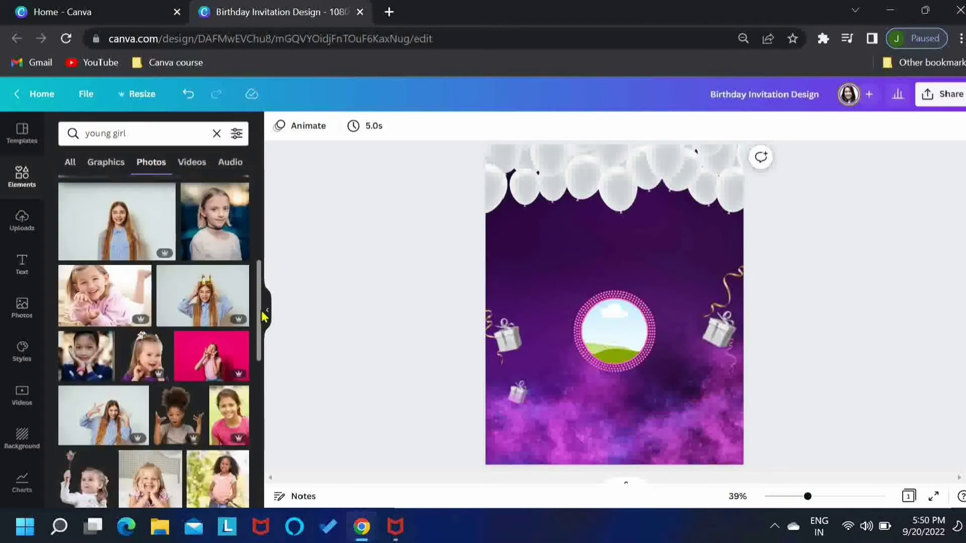
pyautogui.click(211, 301)
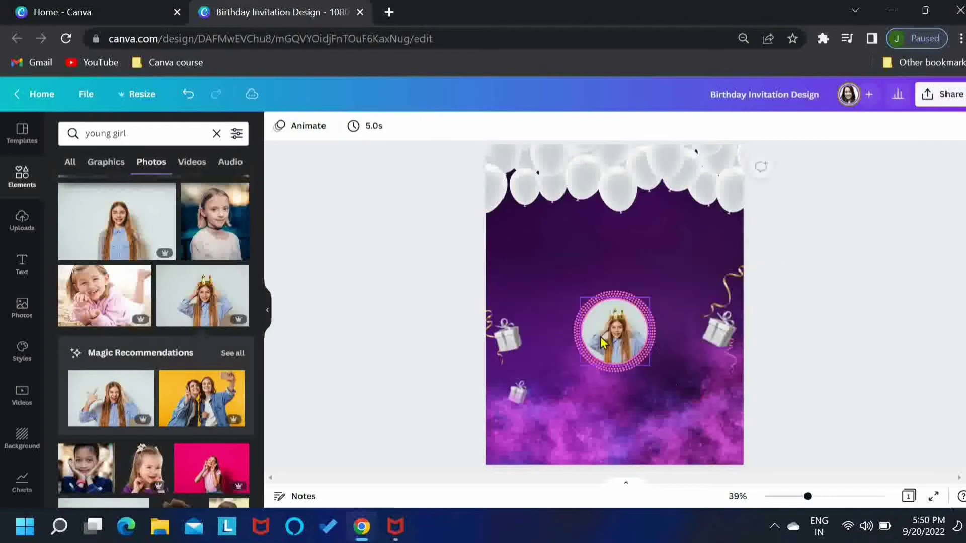
# Step: Crop the framed photo, enlarging and repositioning it to centre her face
pyautogui.click(268, 315)
pyautogui.doubleClick(506, 322)
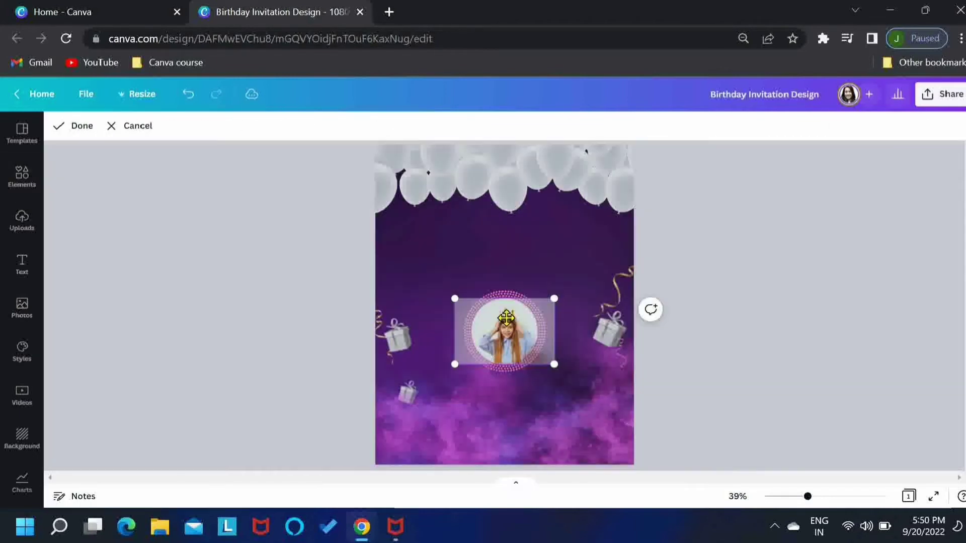
pyautogui.moveTo(558, 299); pyautogui.dragTo(569, 286)
pyautogui.moveTo(510, 328); pyautogui.dragTo(501, 333)
pyautogui.click(791, 328)
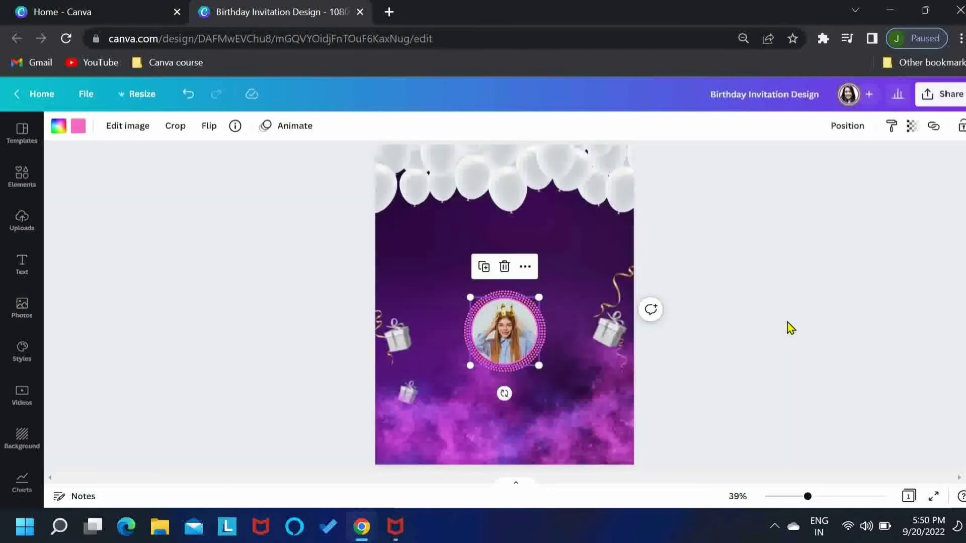
pyautogui.click(239, 305)
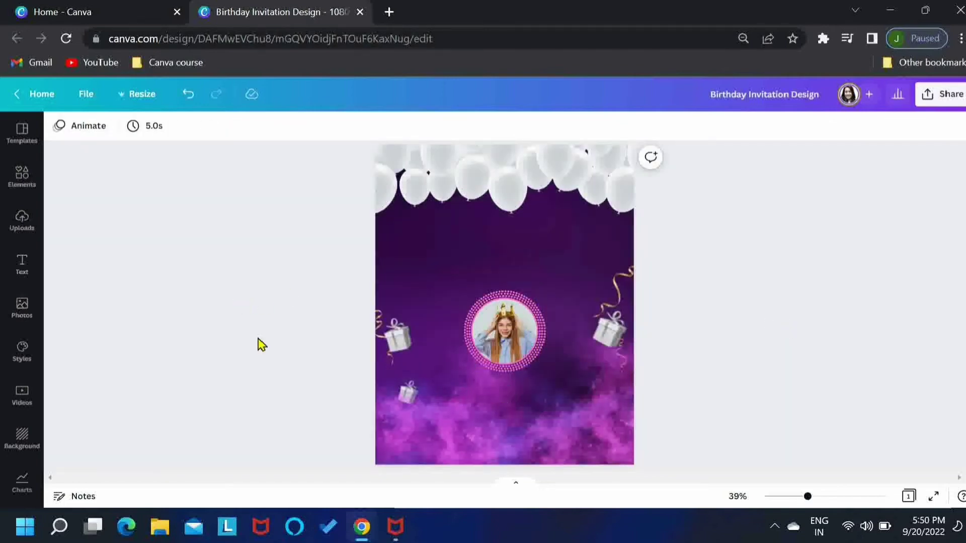
# Step: Add a white text box reading 'You are invited to' just below the balloons
pyautogui.press('t')
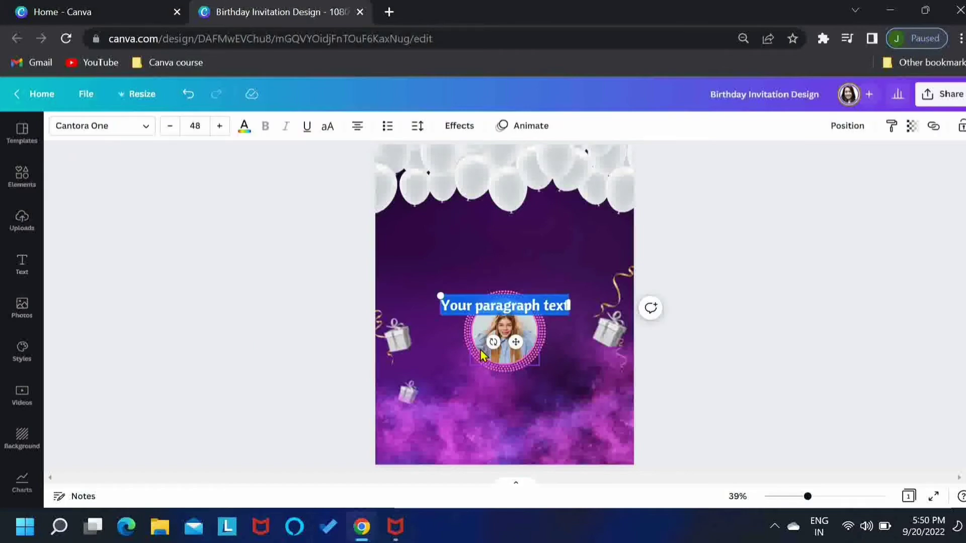
pyautogui.moveTo(516, 342); pyautogui.dragTo(517, 276)
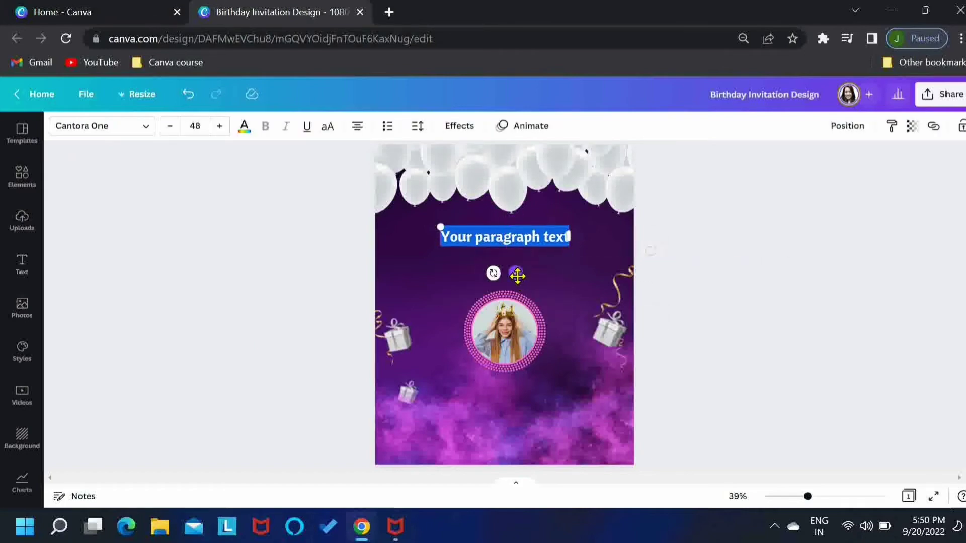
pyautogui.write('You')
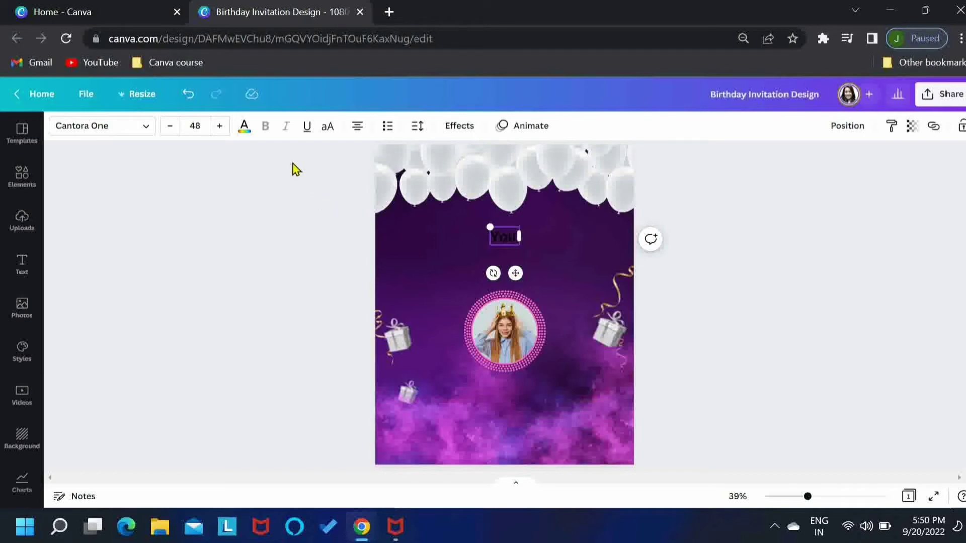
pyautogui.click(244, 126)
pyautogui.click(174, 199)
pyautogui.write('are invited to')
# Step: Make the heading uppercase in Montserrat Semi-Bold at size 40 and nudge it slightly higher
pyautogui.click(775, 126)
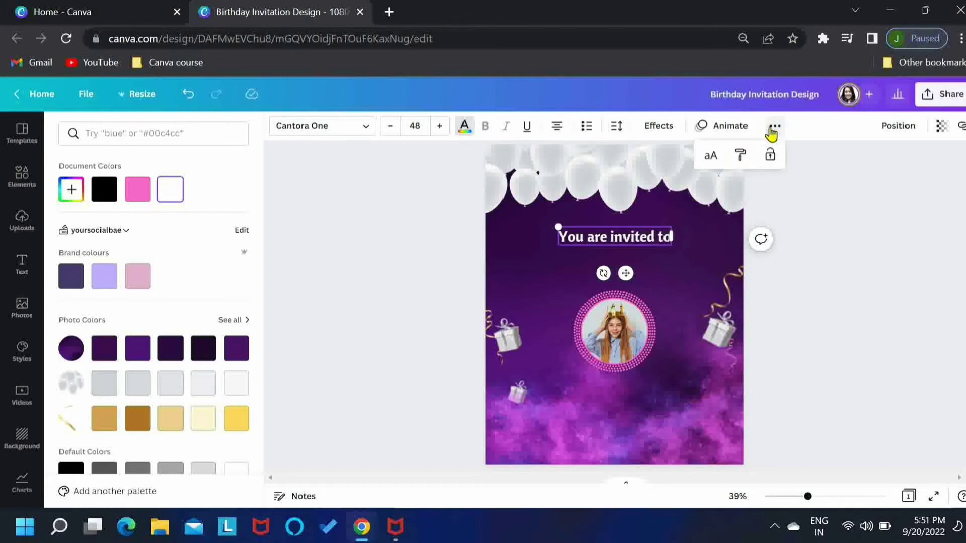
pyautogui.click(712, 157)
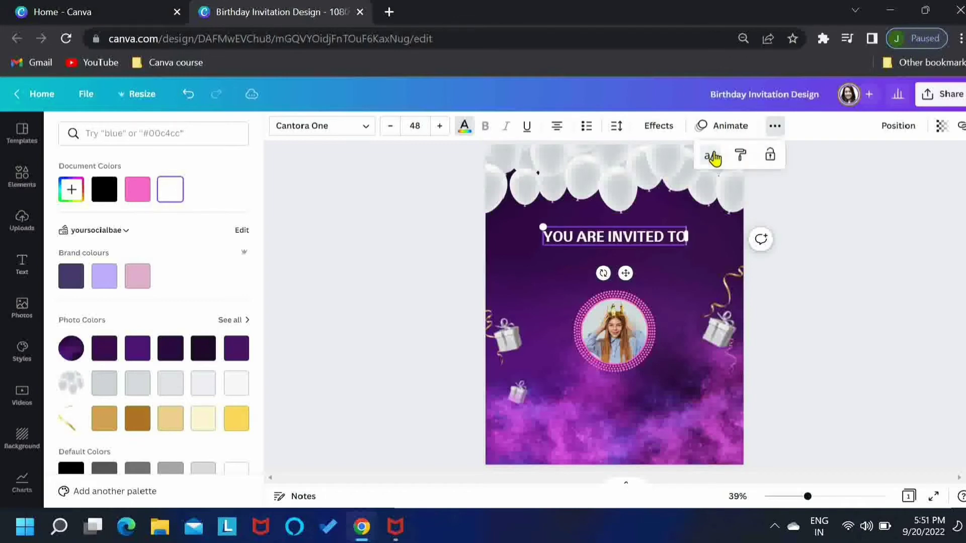
pyautogui.click(362, 125)
pyautogui.click(128, 252)
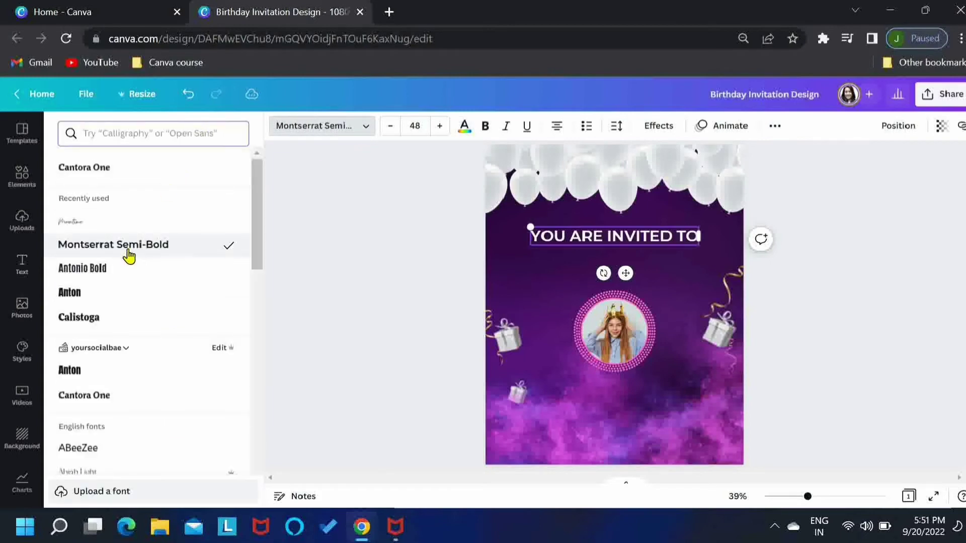
pyautogui.click(410, 126)
pyautogui.click(415, 128)
pyautogui.press('Return')
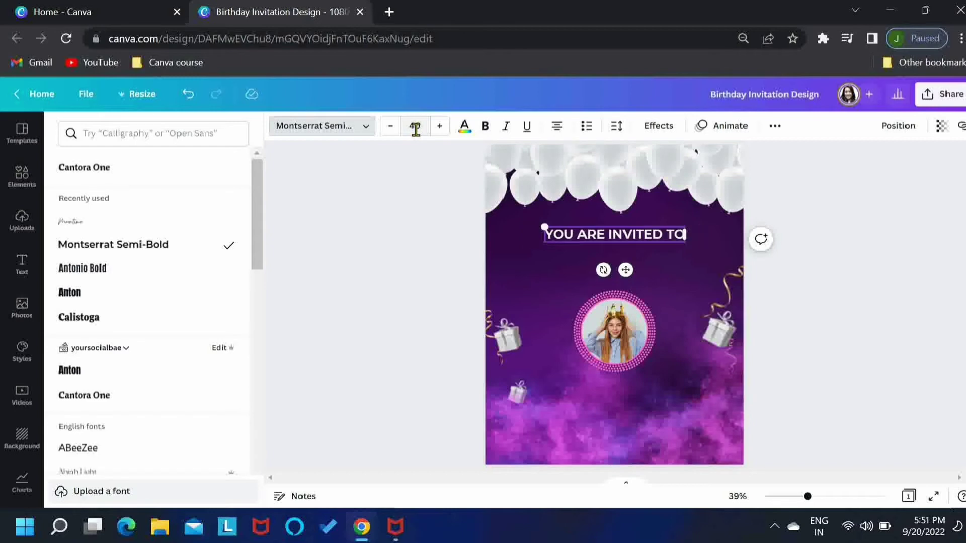
pyautogui.moveTo(627, 270); pyautogui.dragTo(626, 264)
pyautogui.click(407, 266)
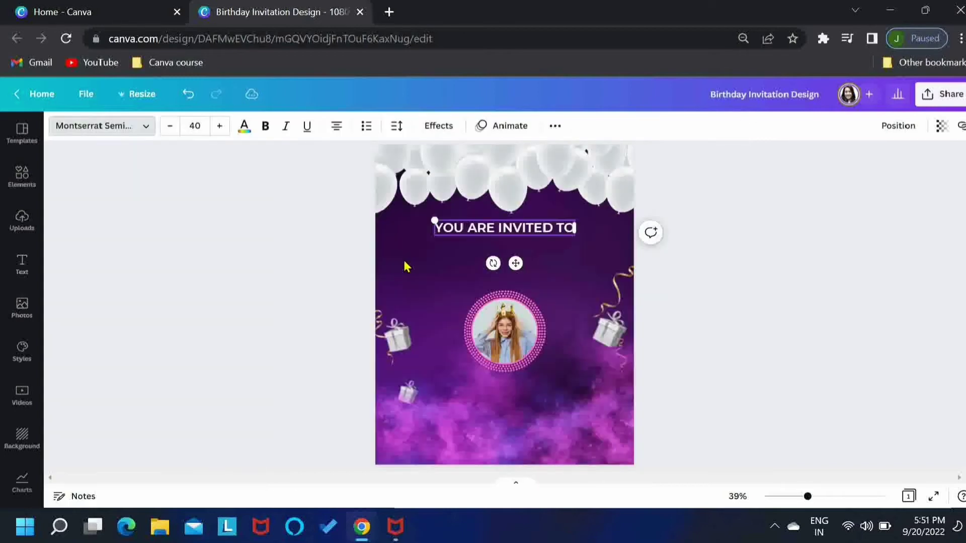
# Step: Add the birthday child's possessive name under the heading, enlarged to size 49 in title case
pyautogui.click(280, 276)
pyautogui.write('t')
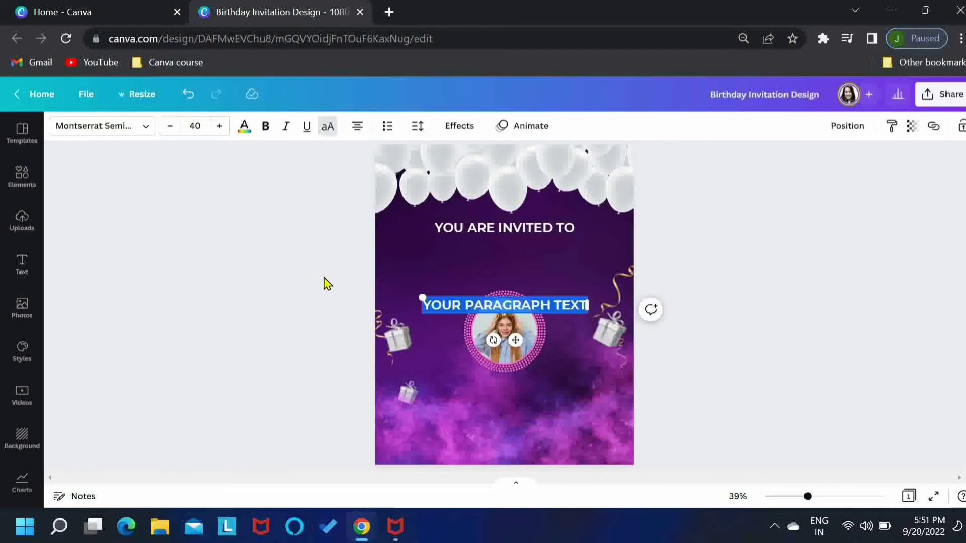
pyautogui.write('EMILY')
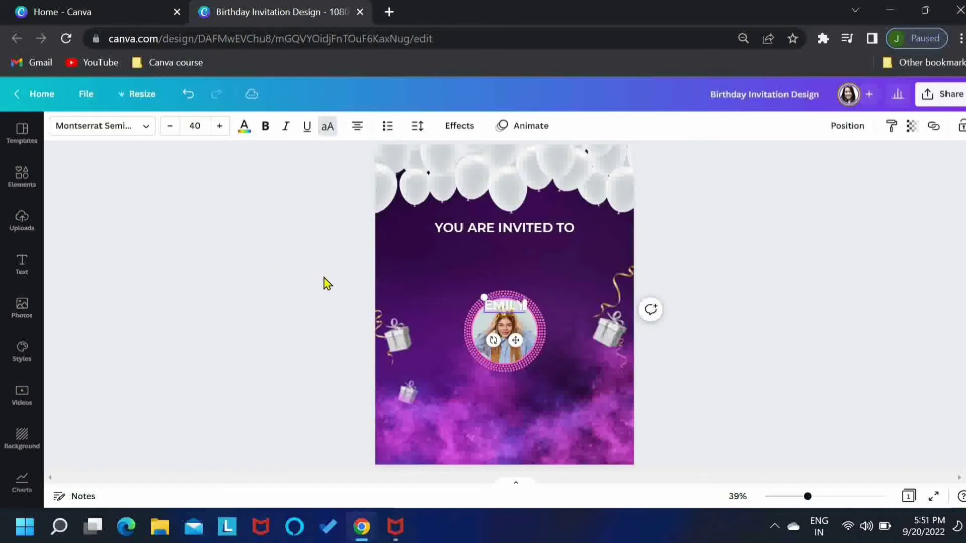
pyautogui.write("'S")
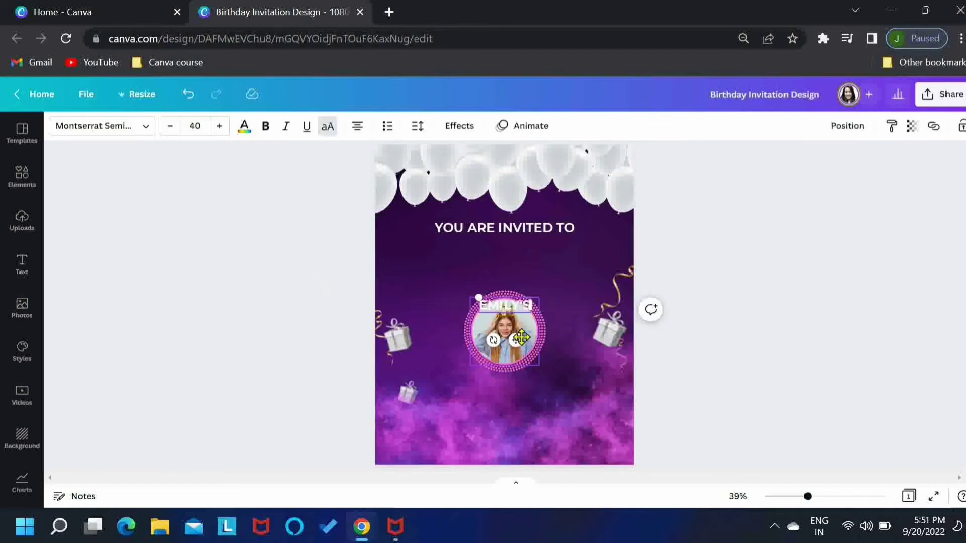
pyautogui.moveTo(515, 338); pyautogui.dragTo(516, 272)
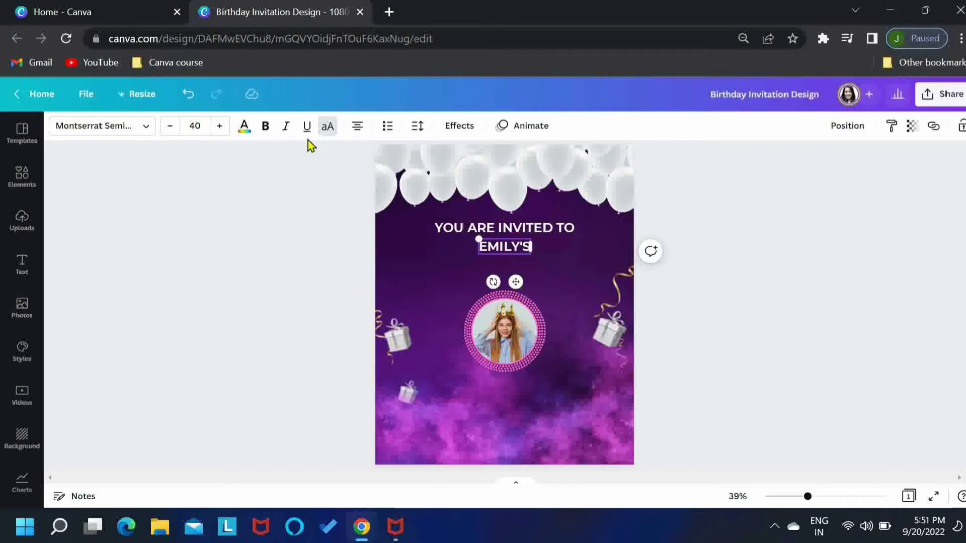
pyautogui.click(221, 127)
pyautogui.click(221, 127)
pyautogui.click(222, 127)
pyautogui.click(221, 127)
pyautogui.click(221, 127)
pyautogui.click(221, 126)
pyautogui.click(221, 127)
pyautogui.click(221, 127)
pyautogui.click(221, 127)
pyautogui.click(328, 127)
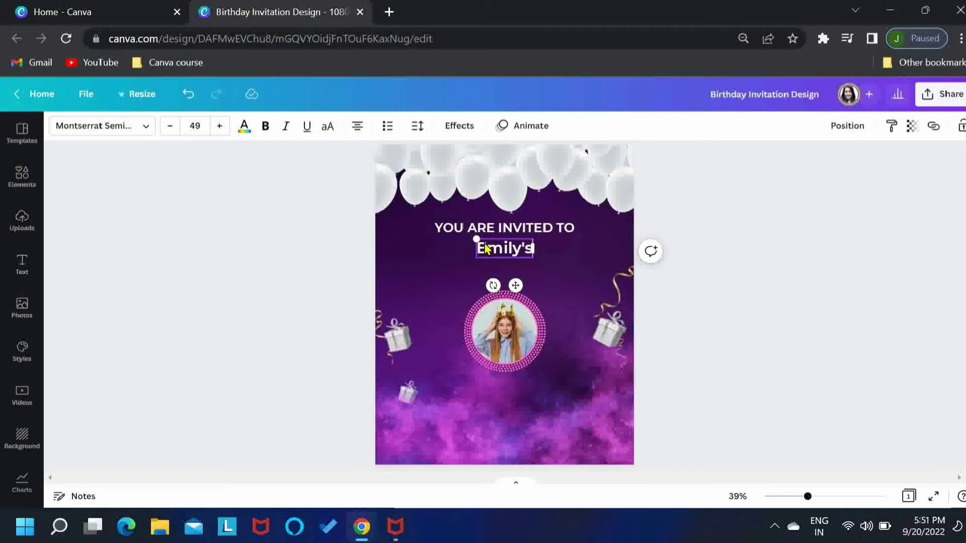
# Step: Apply a pink Splice text effect to the name heading
pyautogui.click(460, 126)
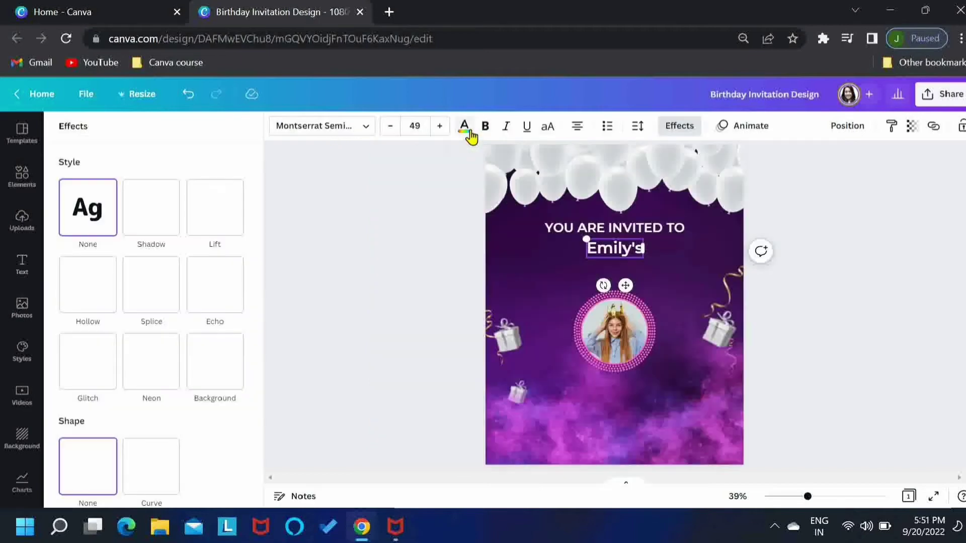
pyautogui.click(151, 302)
pyautogui.click(232, 452)
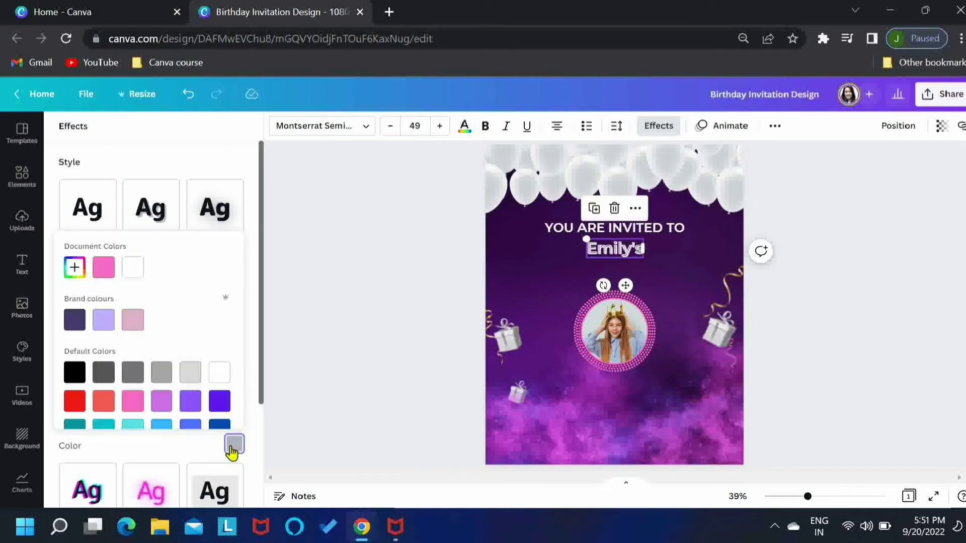
pyautogui.click(103, 267)
pyautogui.click(250, 300)
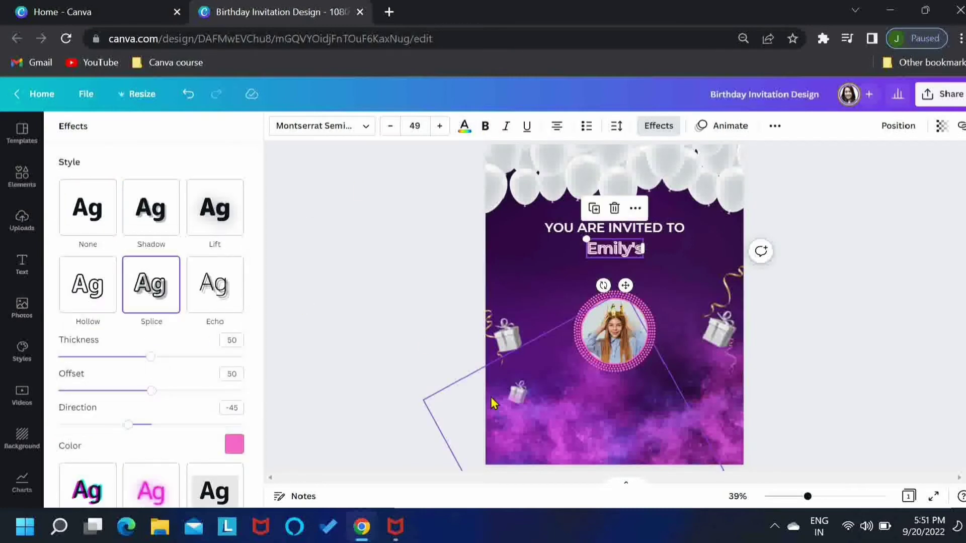
# Step: Set Splice offset and direction to 0, thickness to about 46, and nudge the name up
pyautogui.moveTo(807, 498); pyautogui.dragTo(830, 498)
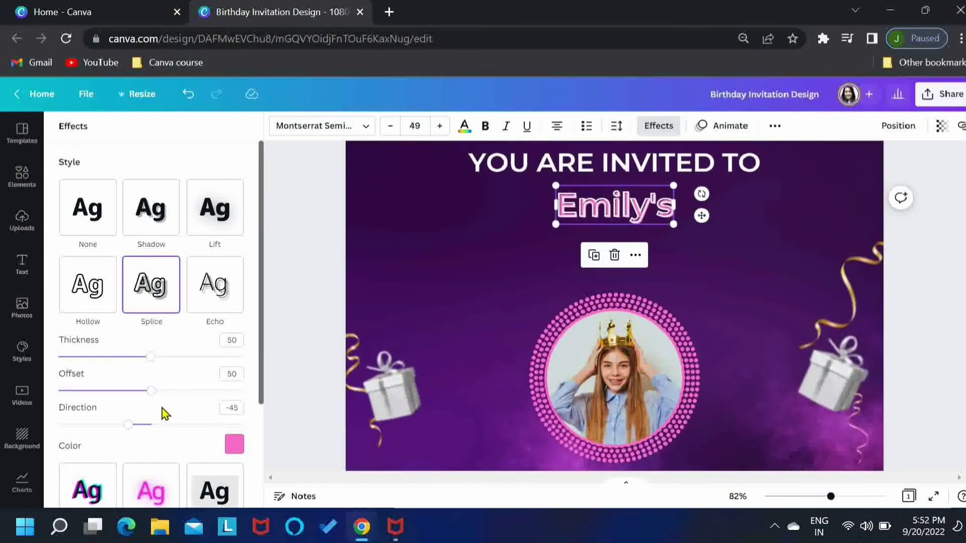
pyautogui.moveTo(152, 391); pyautogui.dragTo(51, 397)
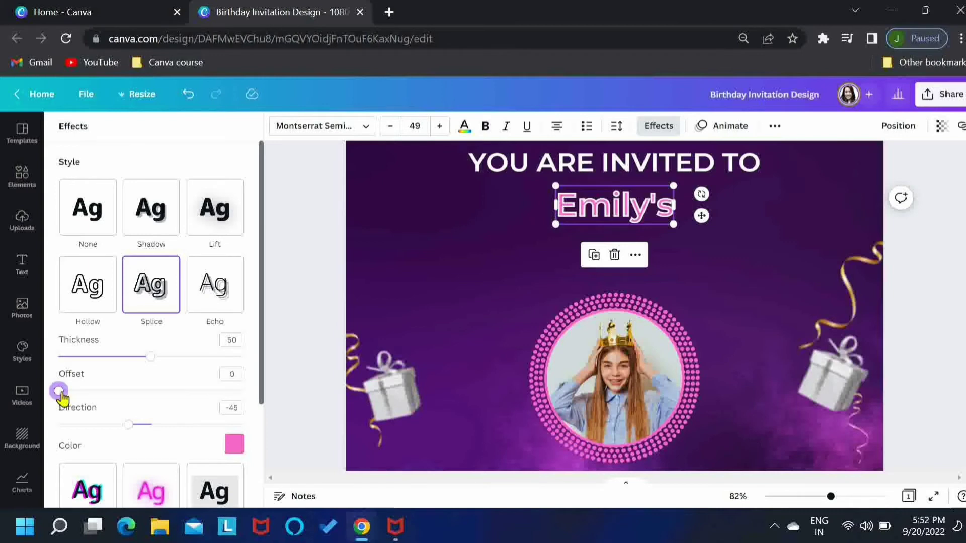
pyautogui.moveTo(128, 425); pyautogui.dragTo(152, 430)
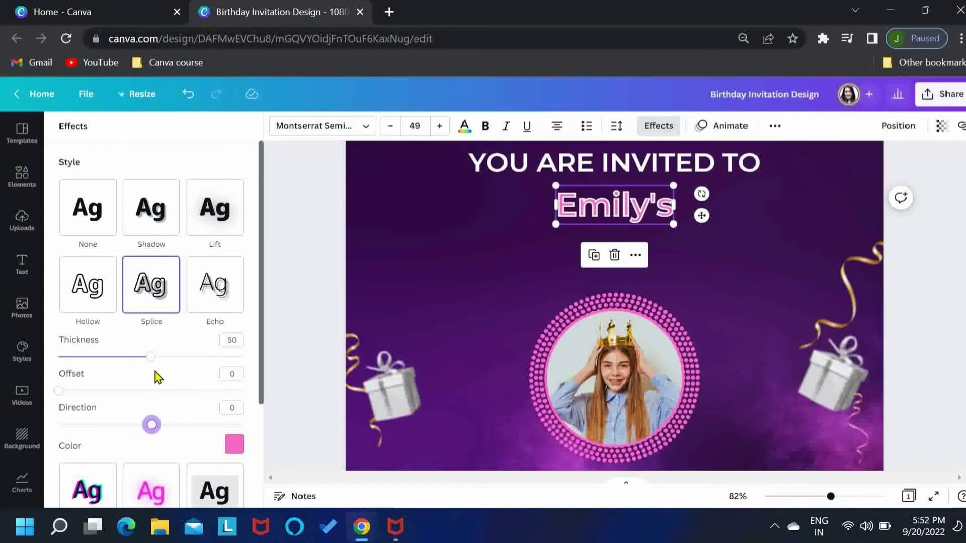
pyautogui.moveTo(152, 358); pyautogui.dragTo(144, 361)
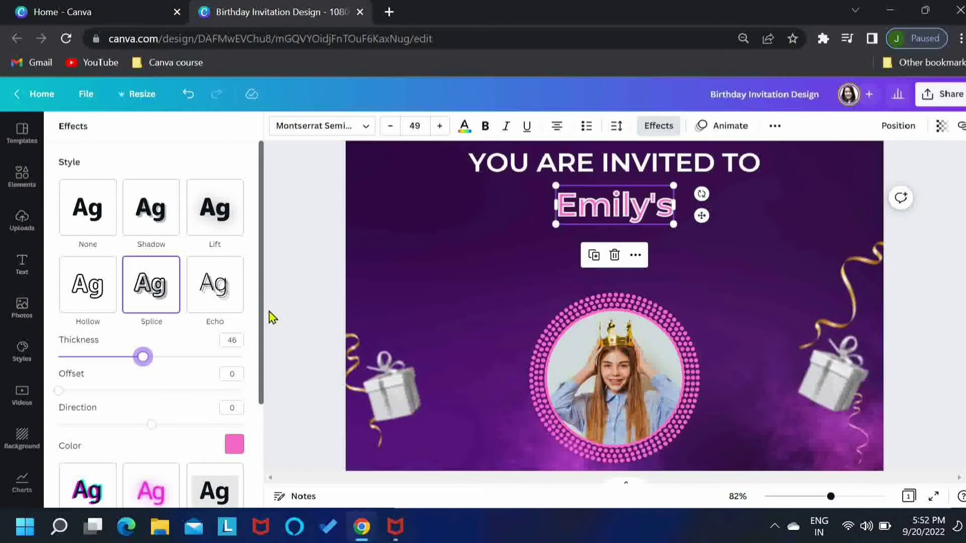
pyautogui.press('Escape')
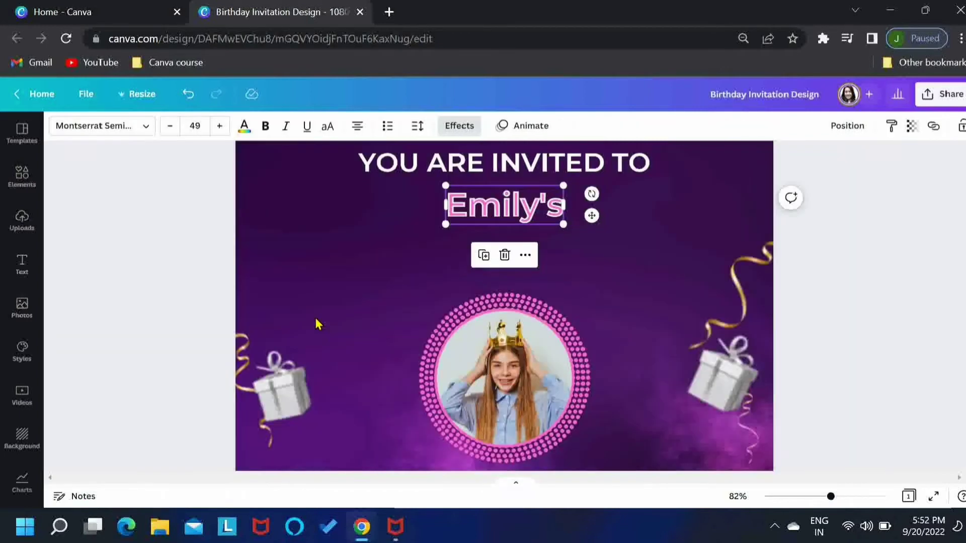
pyautogui.moveTo(587, 213); pyautogui.dragTo(591, 210)
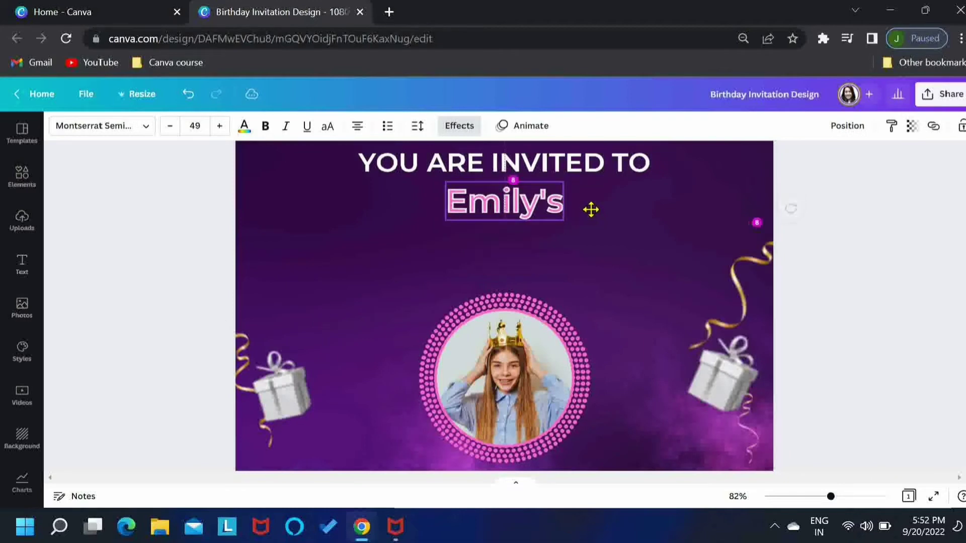
pyautogui.click(847, 125)
pyautogui.click(864, 354)
pyautogui.click(864, 354)
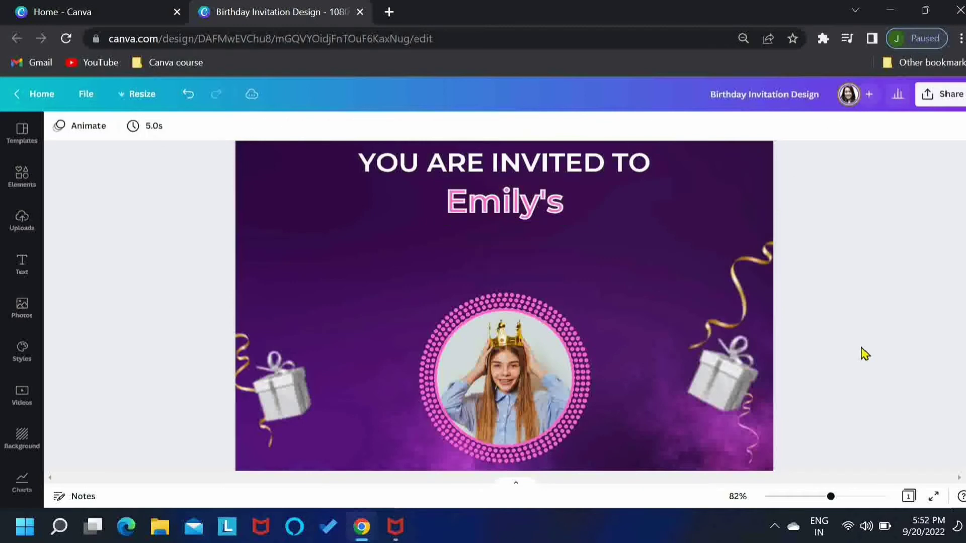
pyautogui.click(544, 199)
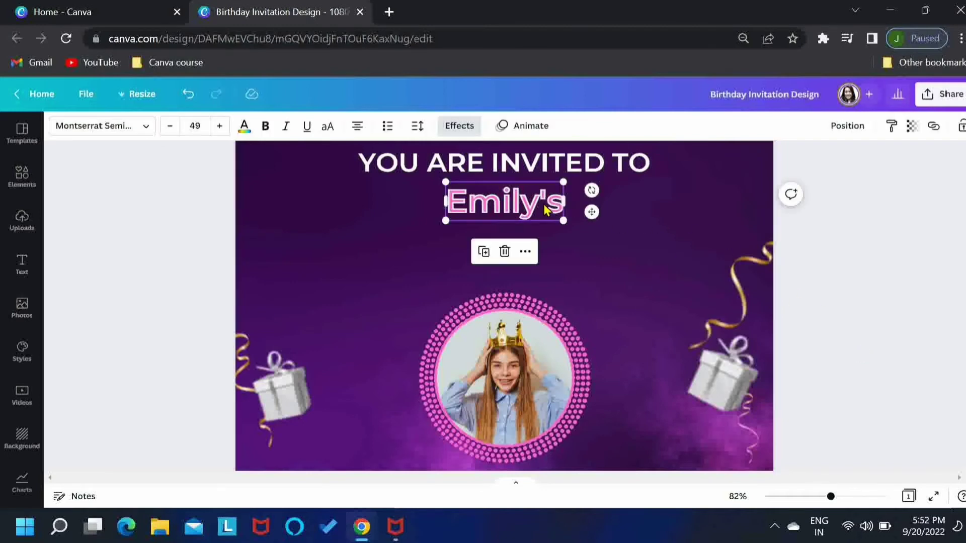
# Step: Add a text line reading 'BIRTHDAY PARTY' under the name heading
pyautogui.click(327, 245)
pyautogui.press('t')
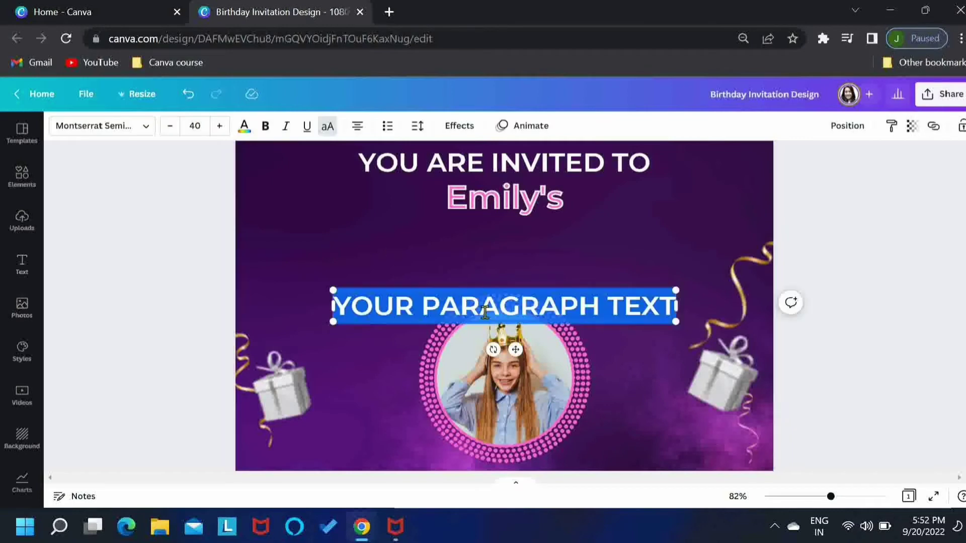
pyautogui.moveTo(515, 349); pyautogui.dragTo(511, 282)
pyautogui.write('BIRTH')
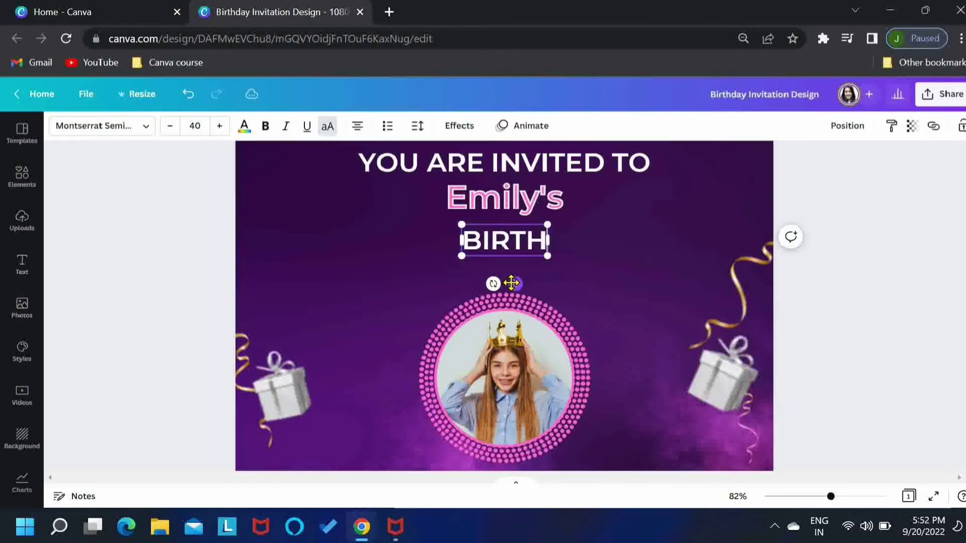
pyautogui.write('DAY PARY')
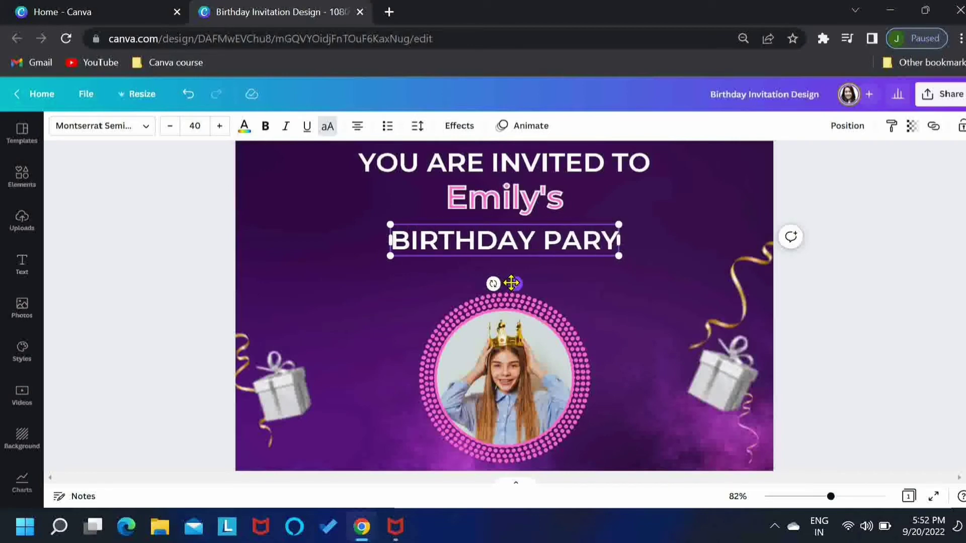
pyautogui.press('BackSpace')
pyautogui.write('TY')
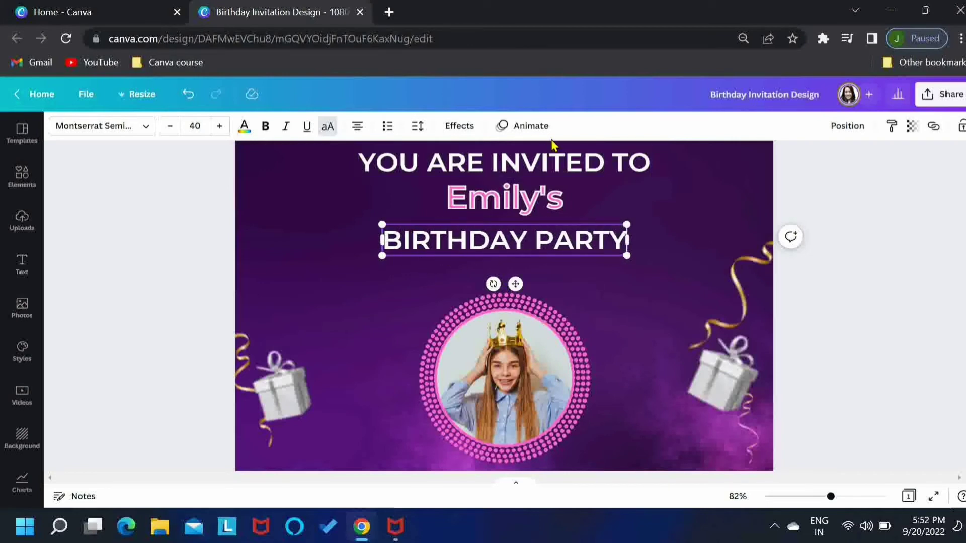
# Step: Change it to title case 'Birthday Party' in the Moontime script font
pyautogui.click(327, 129)
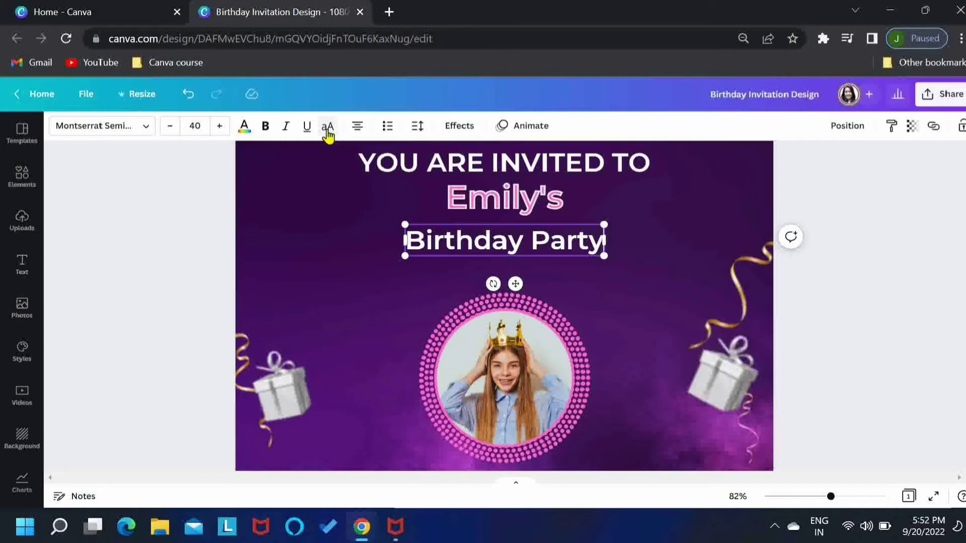
pyautogui.click(140, 130)
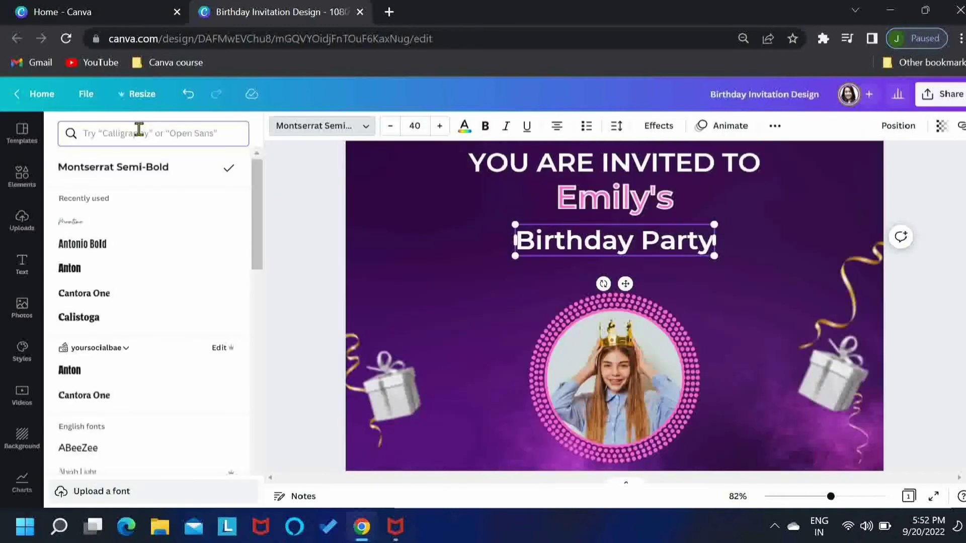
pyautogui.write('moontime')
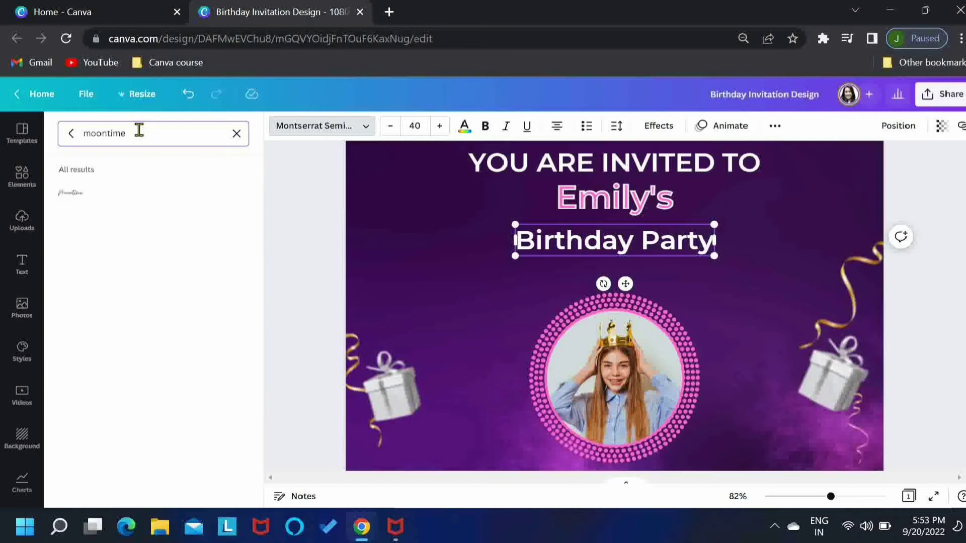
pyautogui.click(81, 195)
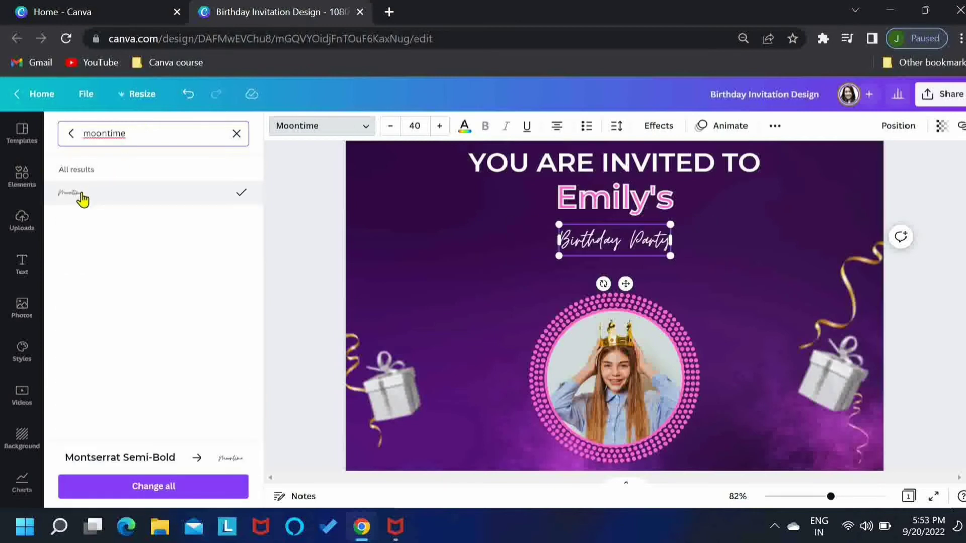
# Step: Colour Birthday Party pink, enlarge it to size 85.9, and add a Neon effect at intensity 100
pyautogui.click(462, 129)
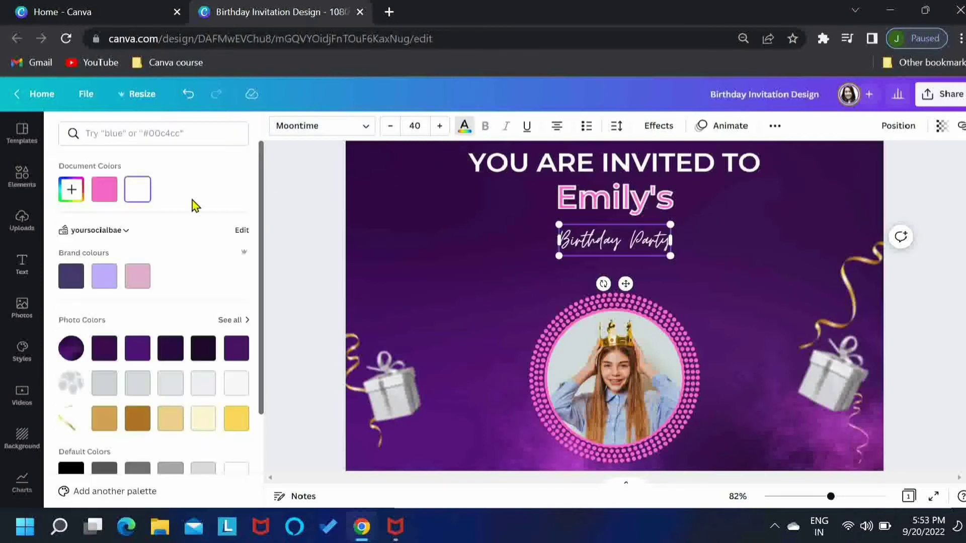
pyautogui.click(105, 190)
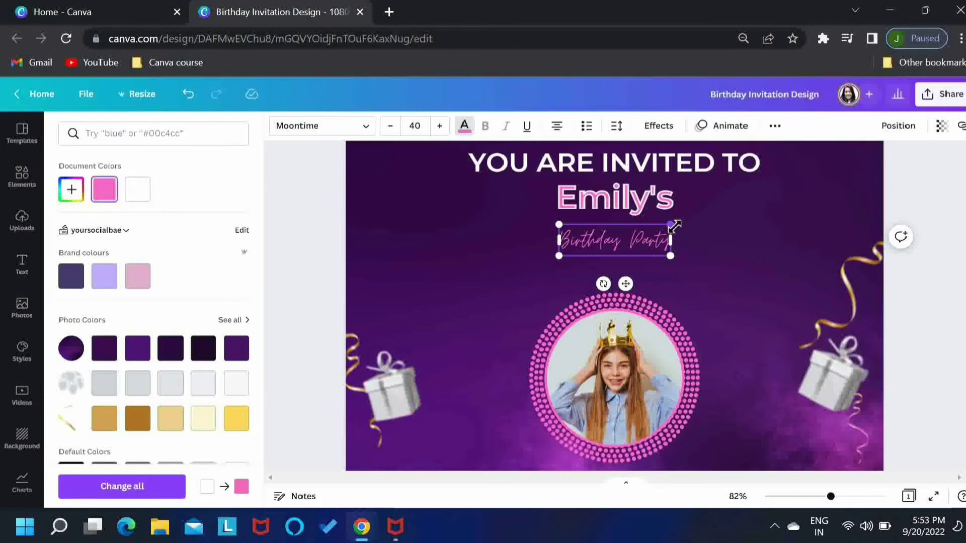
pyautogui.moveTo(674, 226); pyautogui.dragTo(738, 210)
pyautogui.click(657, 129)
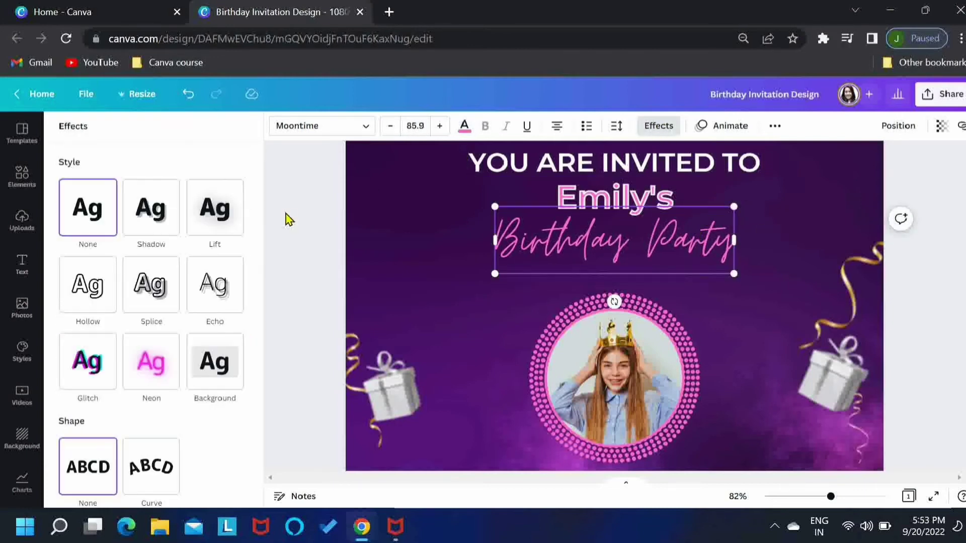
pyautogui.scroll(-1, 263, 302)
pyautogui.click(164, 356)
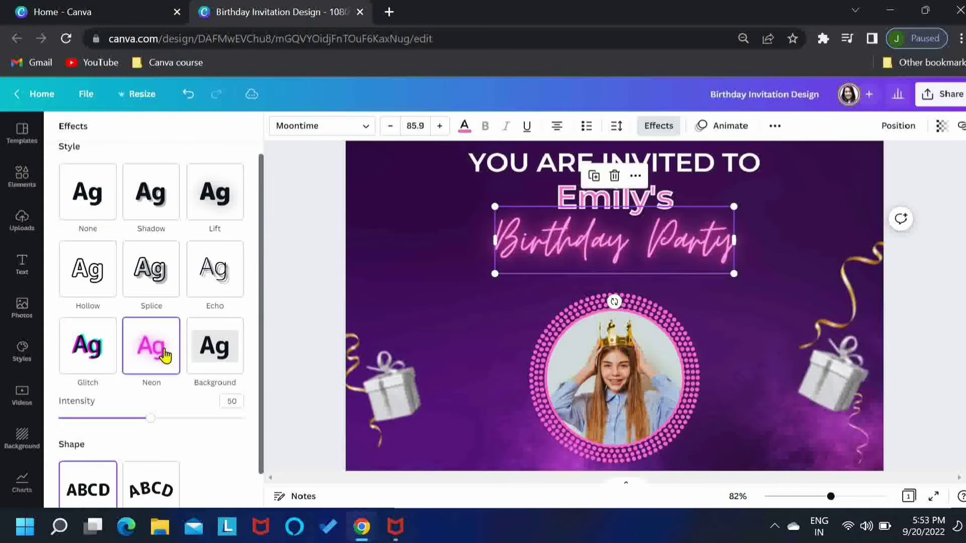
pyautogui.moveTo(151, 419); pyautogui.dragTo(244, 418)
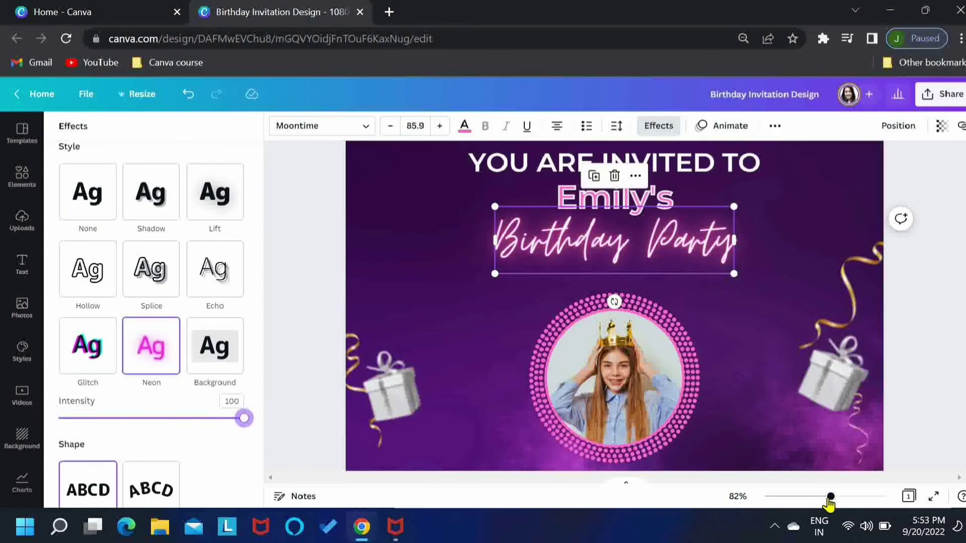
pyautogui.moveTo(831, 496); pyautogui.dragTo(815, 496)
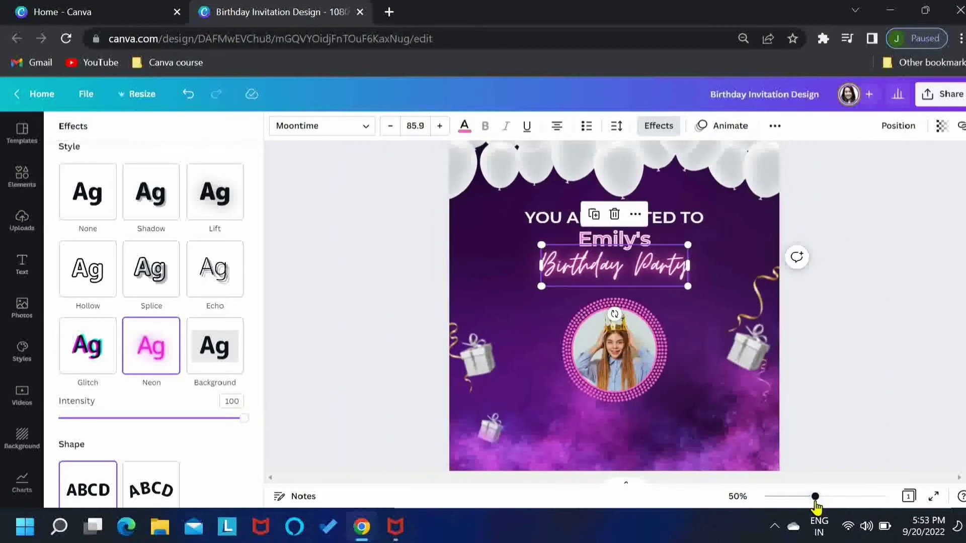
# Step: Shrink 'YOU ARE INVITED TO' slightly, enlarge Birthday Party to 88.9, and raise the name at size 50
pyautogui.click(892, 361)
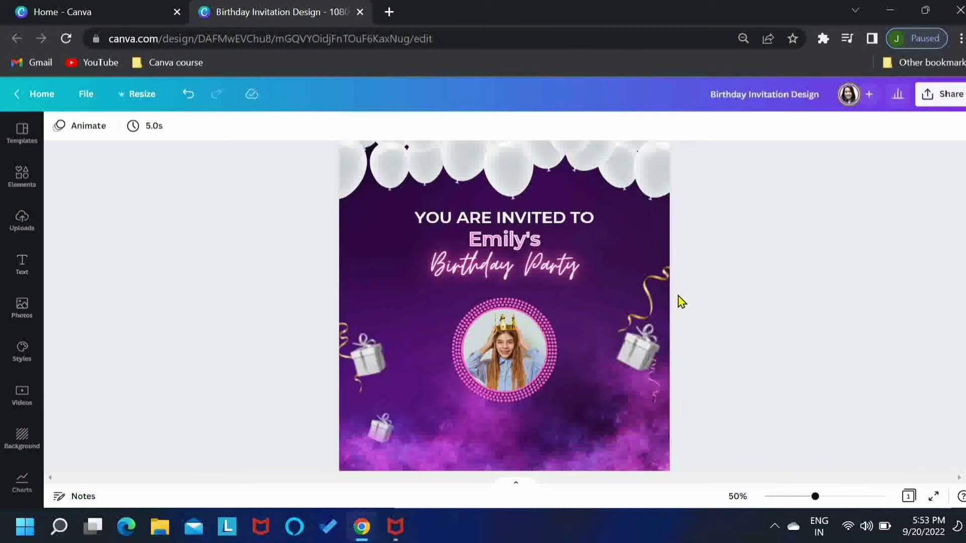
pyautogui.click(585, 220)
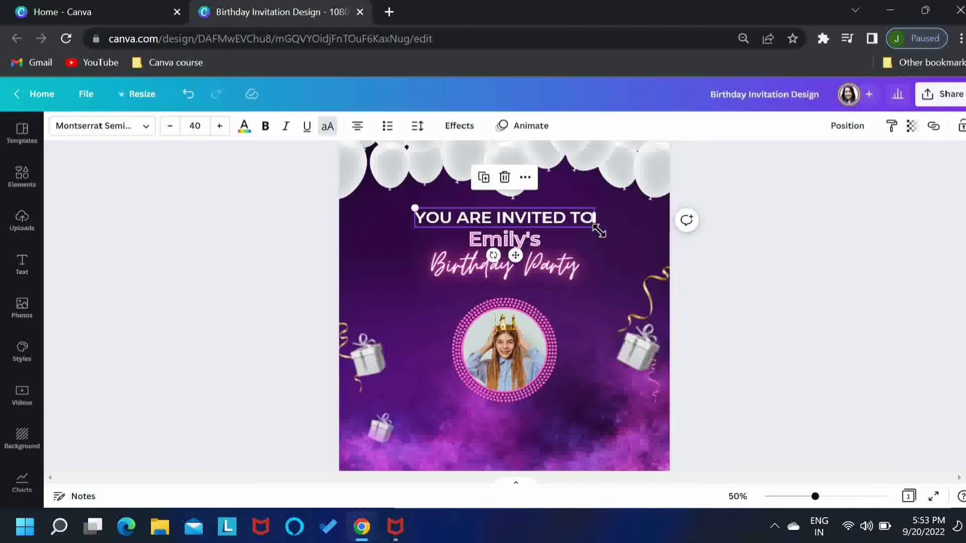
pyautogui.moveTo(599, 231); pyautogui.dragTo(594, 229)
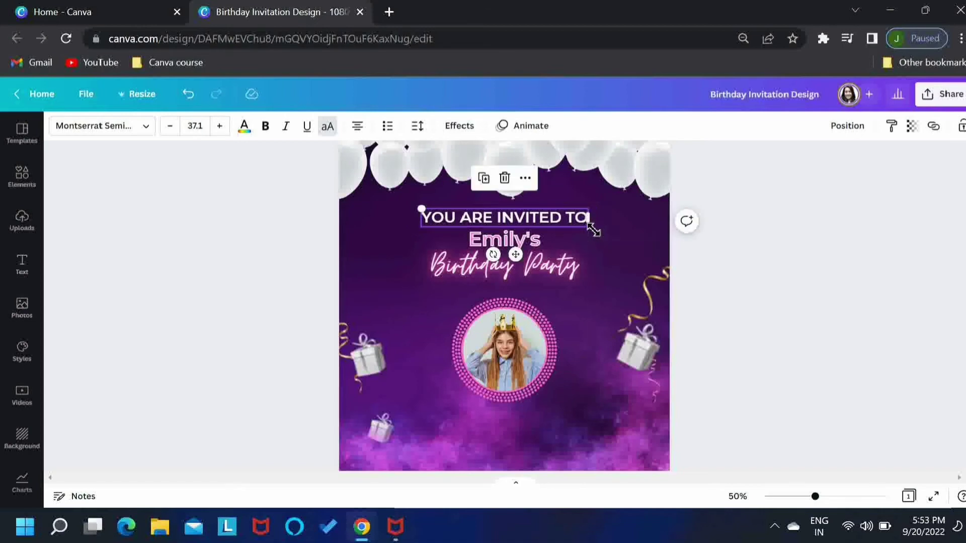
pyautogui.click(548, 277)
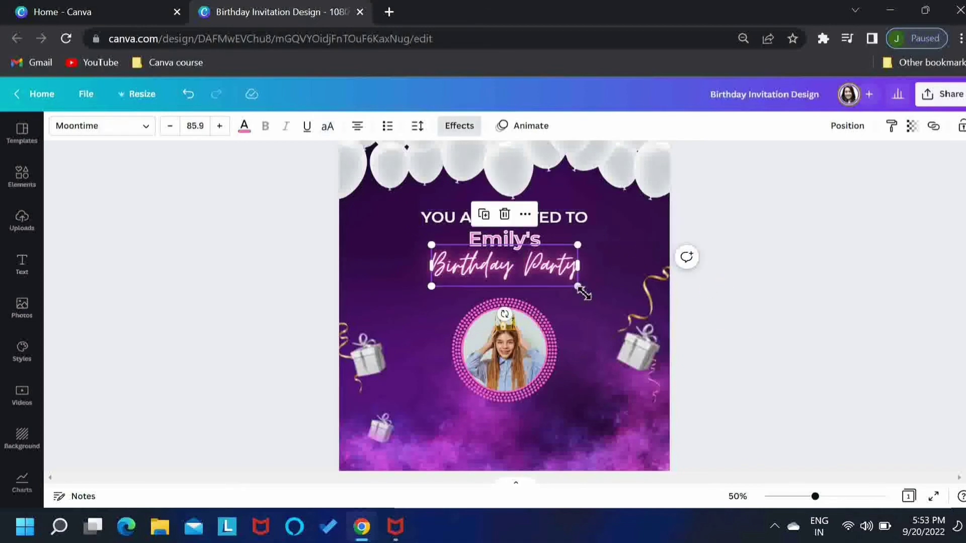
pyautogui.moveTo(579, 291); pyautogui.dragTo(582, 291)
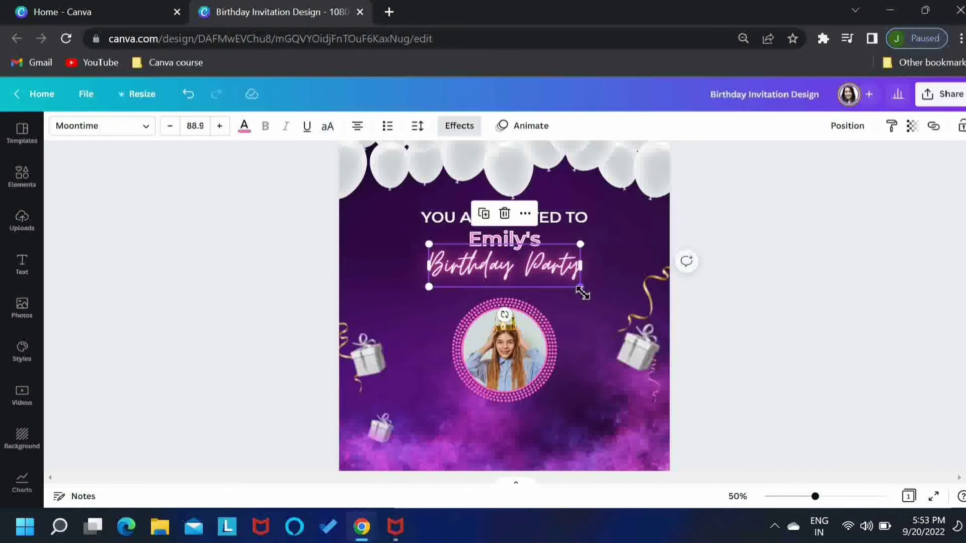
pyautogui.click(521, 241)
pyautogui.moveTo(521, 241); pyautogui.dragTo(522, 238)
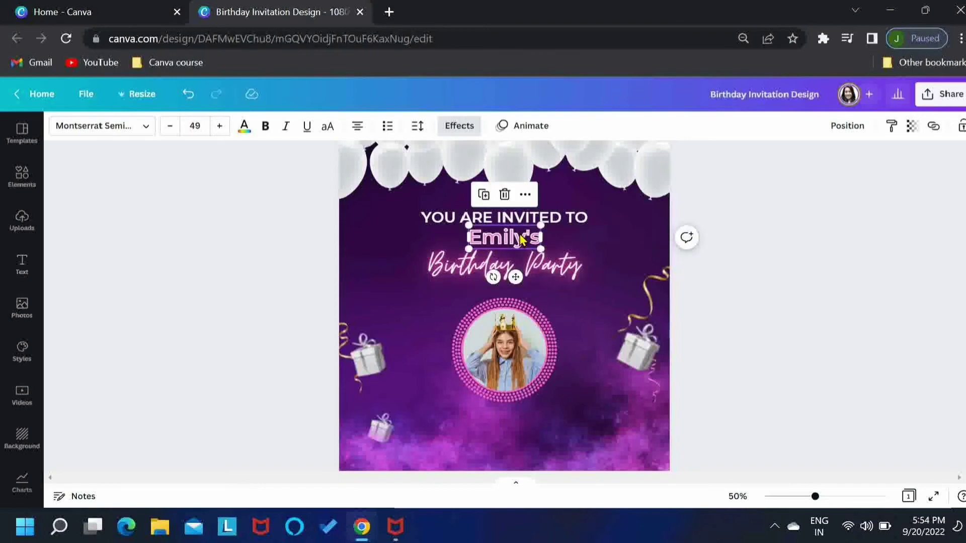
pyautogui.click(219, 126)
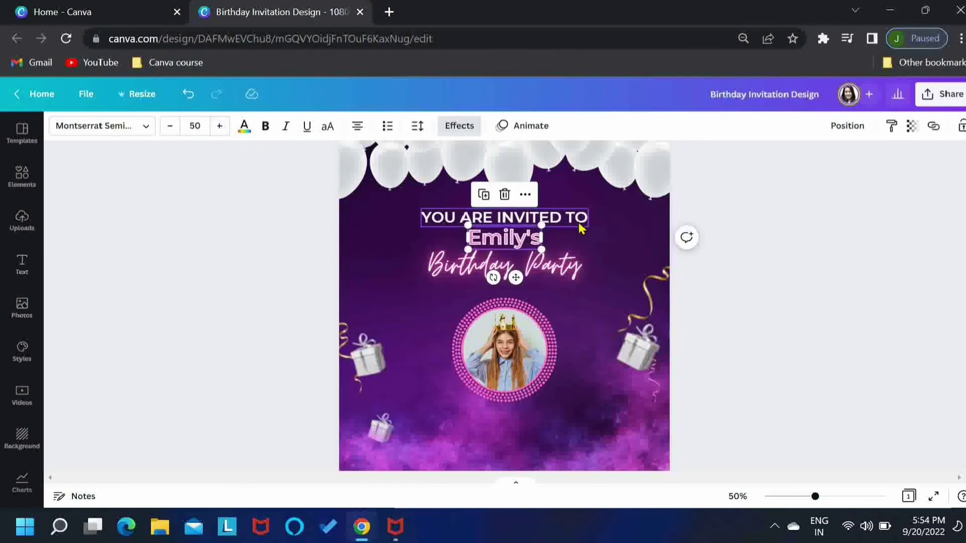
pyautogui.click(611, 238)
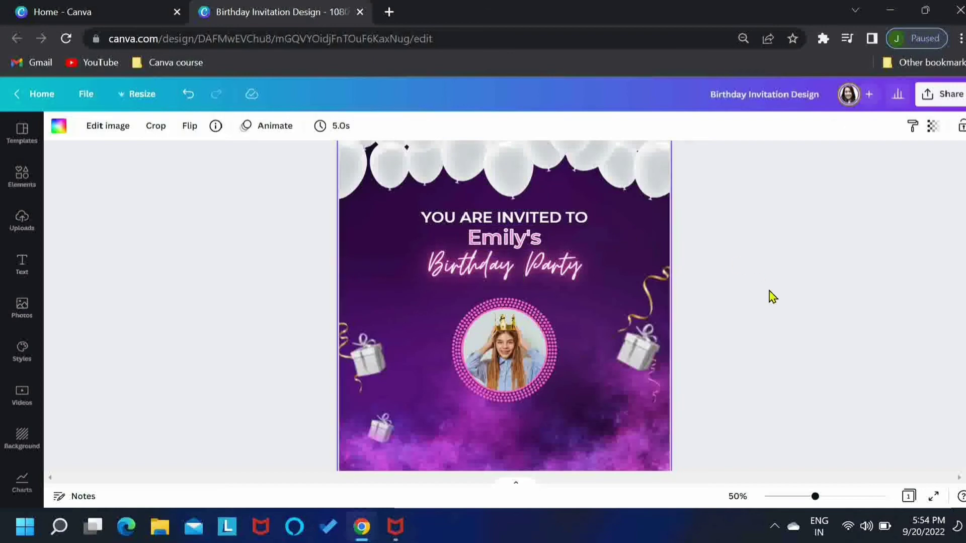
# Step: Group the photo with its dotted pink frame, enlarge the group slightly and shift it lower
pyautogui.click(824, 335)
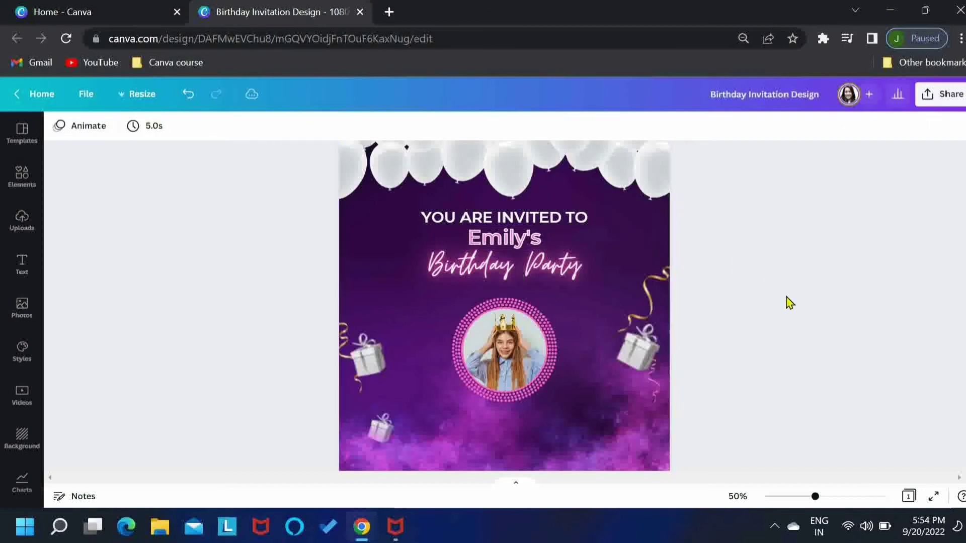
pyautogui.moveTo(815, 497); pyautogui.dragTo(806, 496)
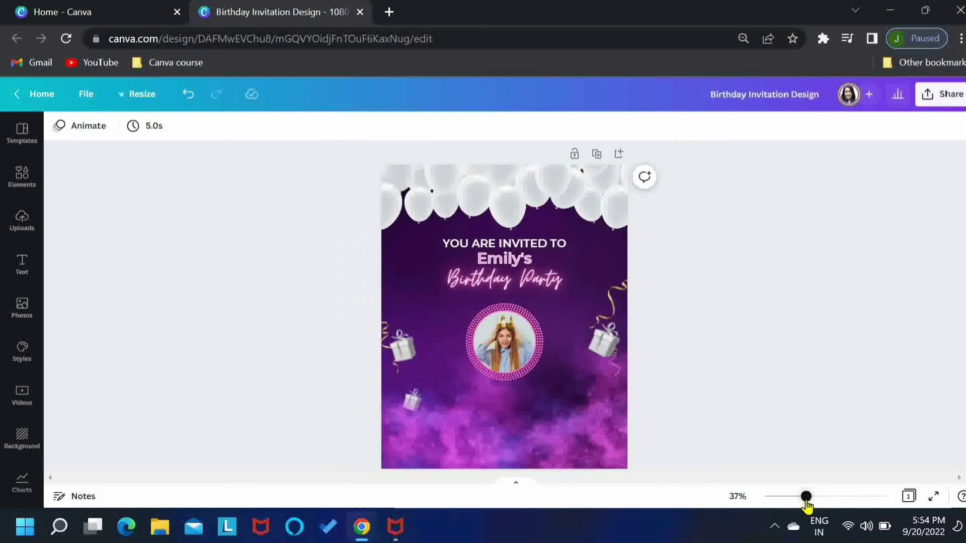
pyautogui.click(532, 313)
pyautogui.click(507, 326)
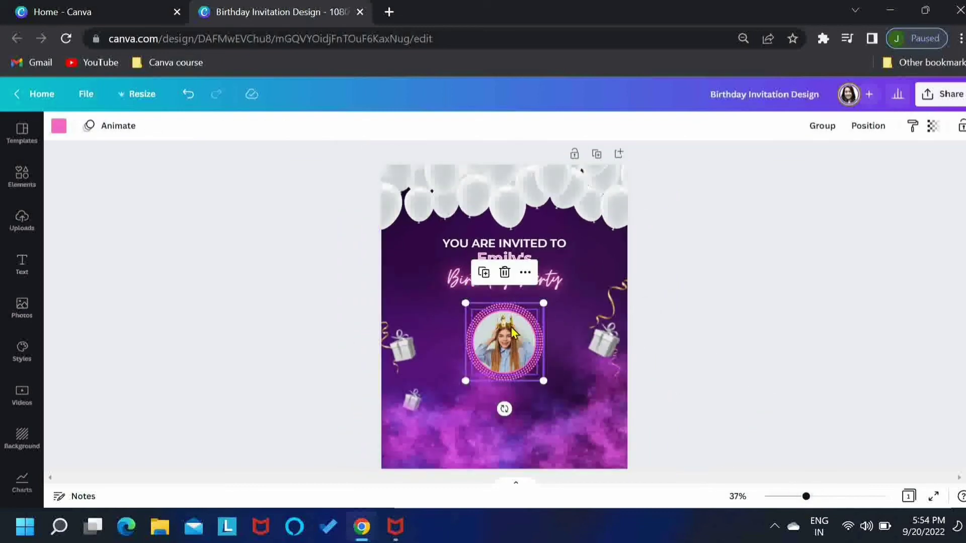
pyautogui.hotkey('ctrl', 'g')
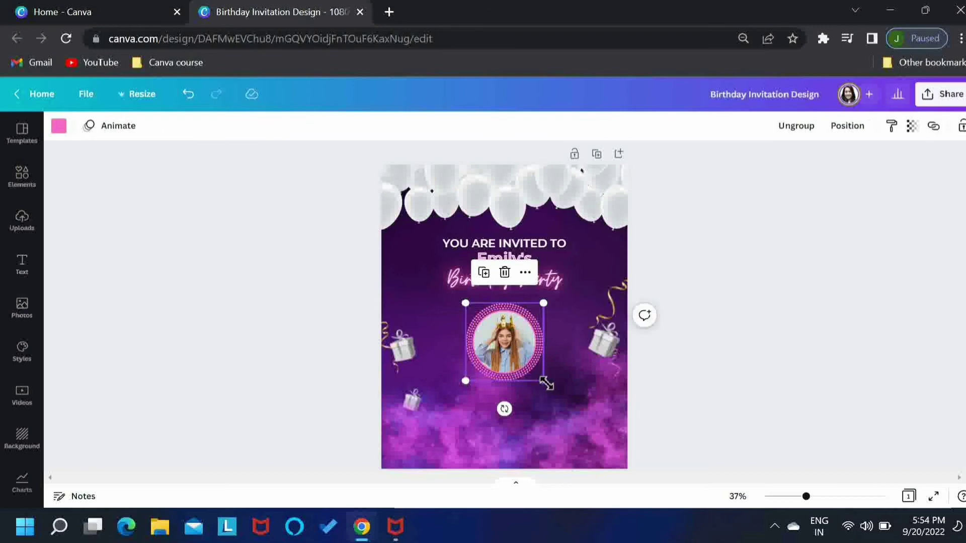
pyautogui.moveTo(546, 384); pyautogui.dragTo(553, 390)
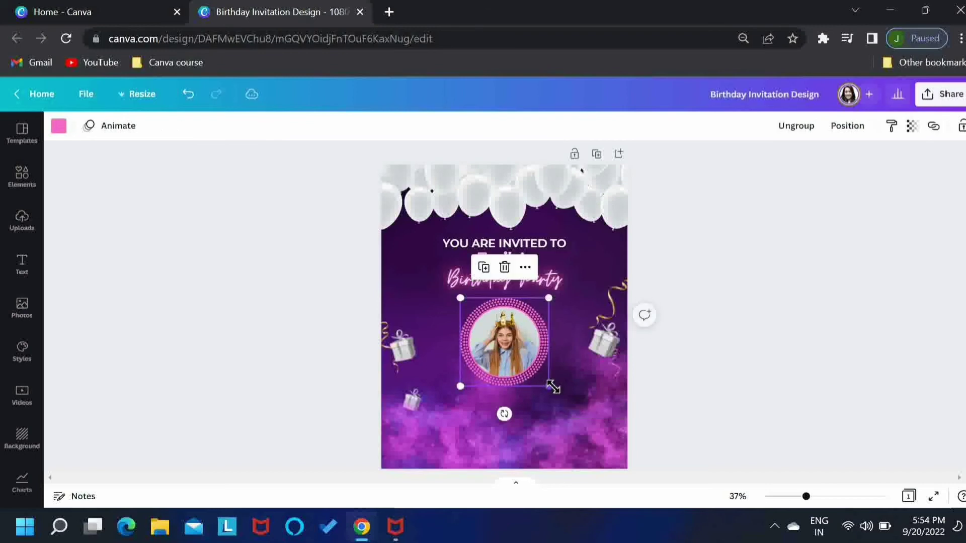
pyautogui.click(519, 352)
pyautogui.moveTo(519, 345); pyautogui.dragTo(519, 347)
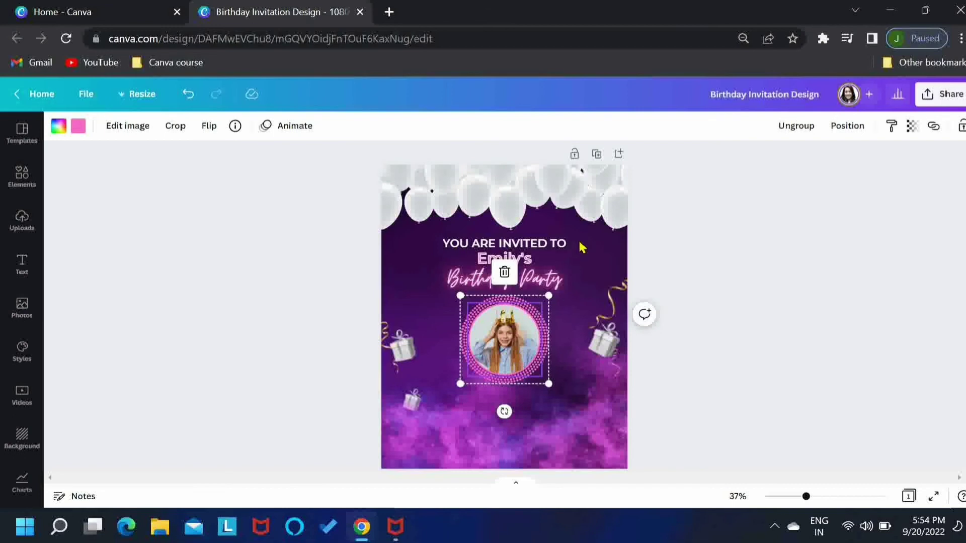
# Step: Enlarge the three headline text lines together
pyautogui.moveTo(581, 247); pyautogui.dragTo(448, 287)
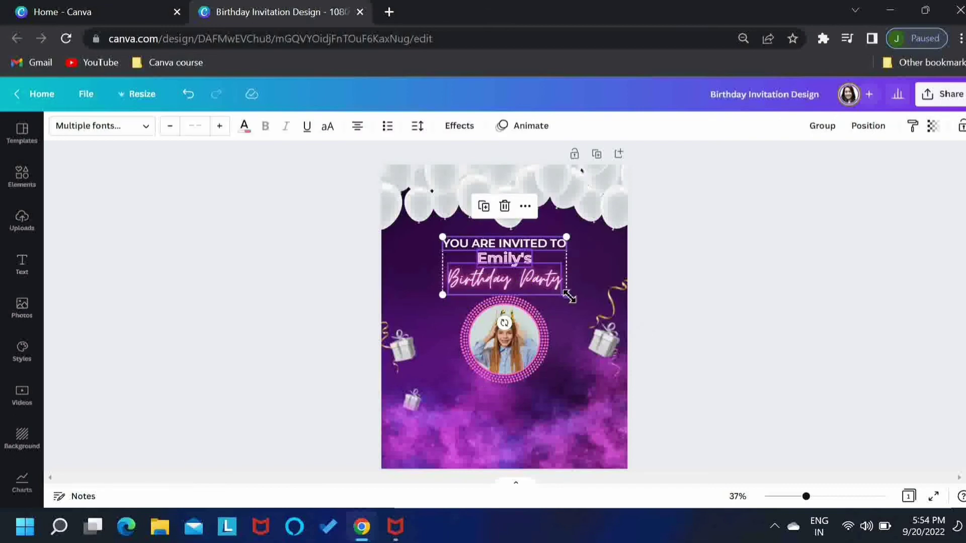
pyautogui.moveTo(569, 297); pyautogui.dragTo(575, 301)
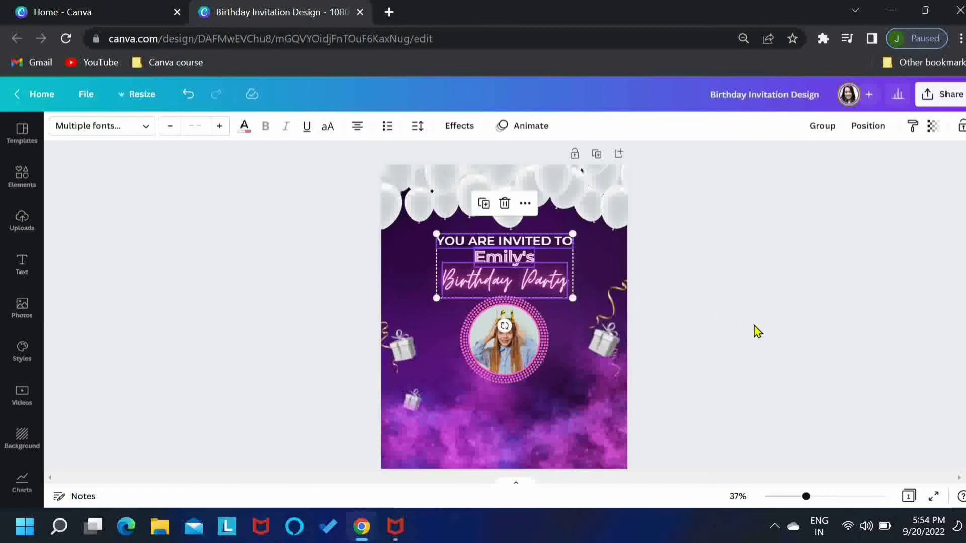
pyautogui.click(756, 331)
pyautogui.scroll(-1, 757, 331)
pyautogui.scroll(1, 757, 331)
pyautogui.scroll(-1, 757, 331)
# Step: Add a square below the photo and turn it into a wide white rectangle near the frame
pyautogui.hotkey('ctrl', 'v')
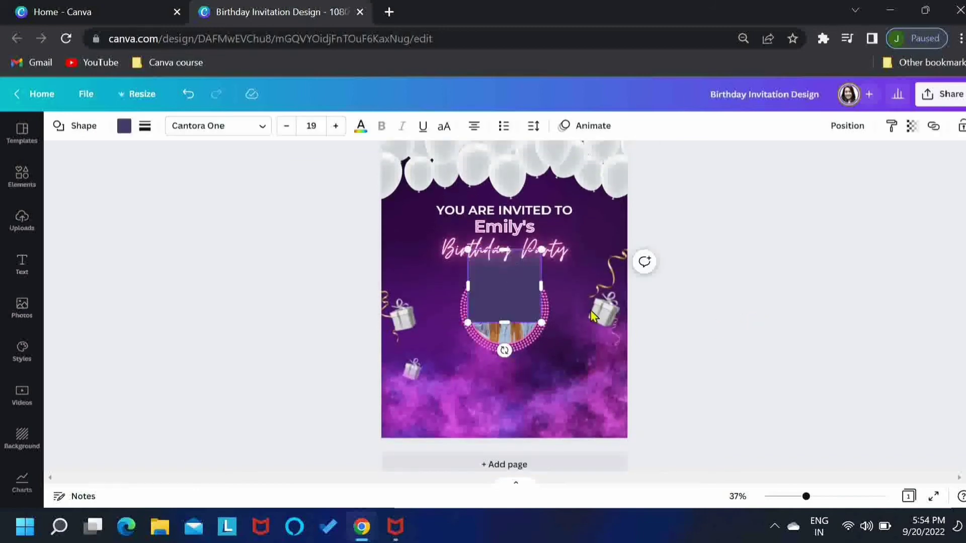
pyautogui.moveTo(503, 321); pyautogui.dragTo(495, 409)
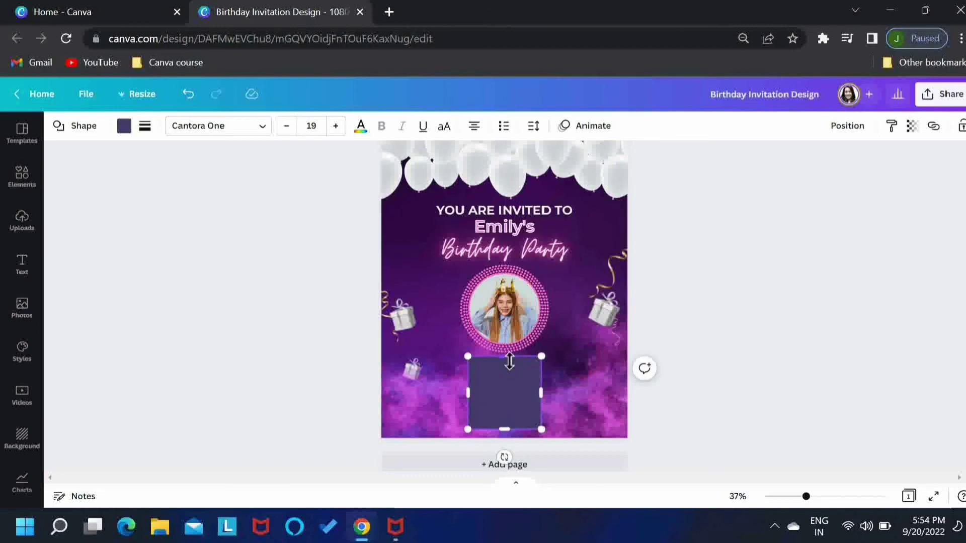
pyautogui.moveTo(510, 361); pyautogui.dragTo(510, 388)
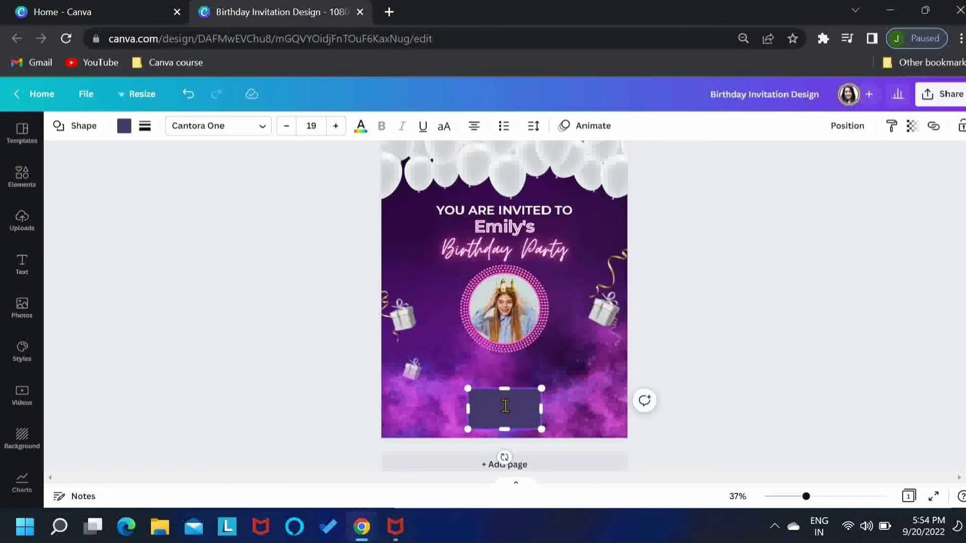
pyautogui.click(124, 127)
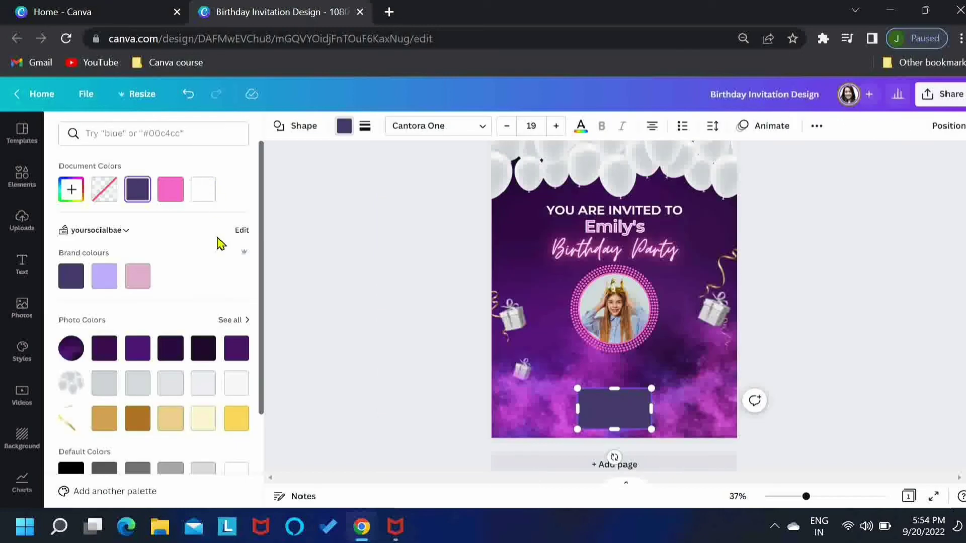
pyautogui.click(204, 201)
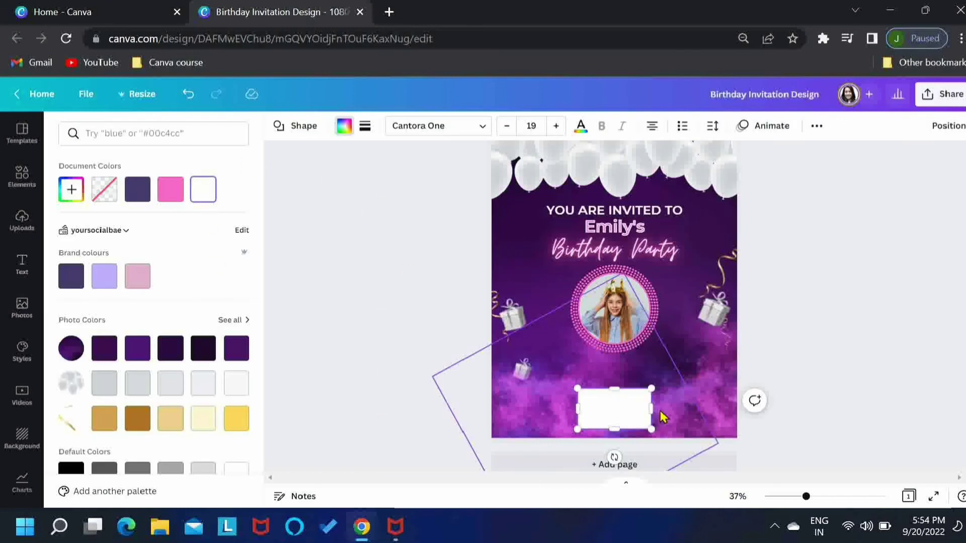
pyautogui.moveTo(652, 409); pyautogui.dragTo(713, 413)
pyautogui.click(873, 344)
pyautogui.moveTo(523, 420); pyautogui.dragTo(524, 390)
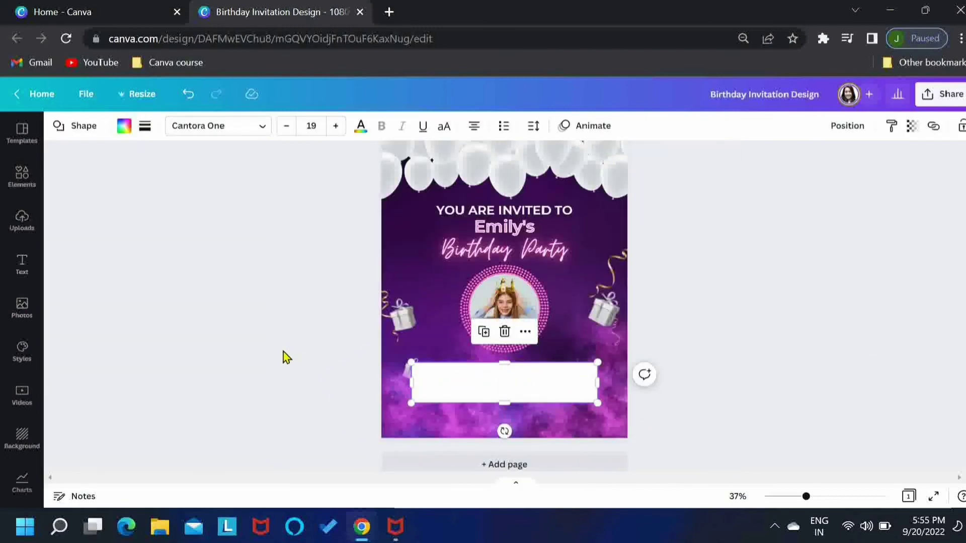
# Step: Round the rectangle's corners to 30 and give it a pink dotted border of weight 5
pyautogui.click(145, 125)
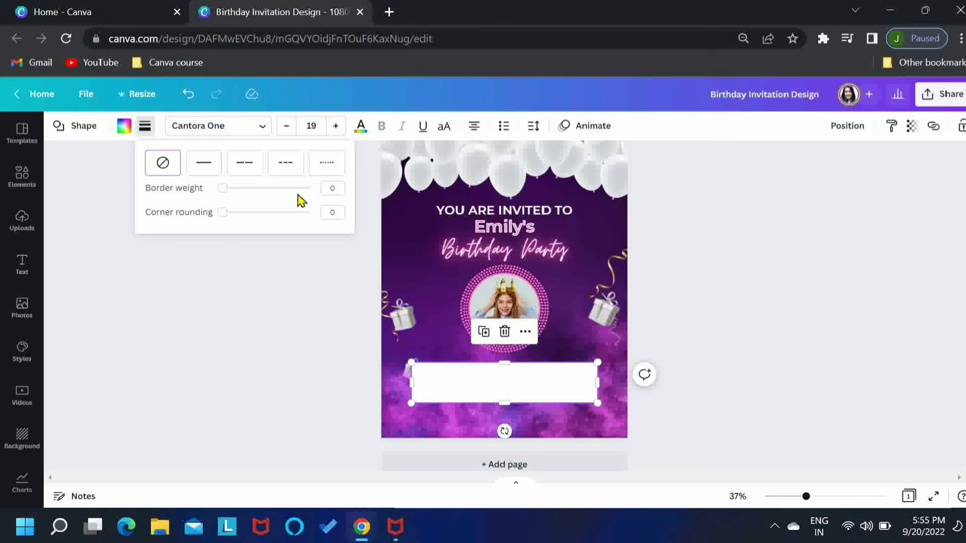
pyautogui.moveTo(222, 212); pyautogui.dragTo(250, 222)
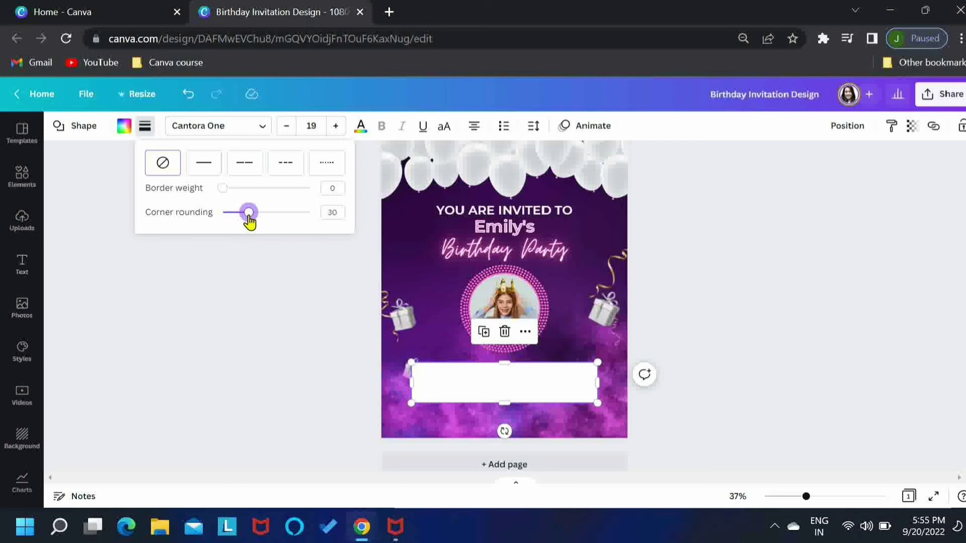
pyautogui.moveTo(222, 190); pyautogui.dragTo(227, 189)
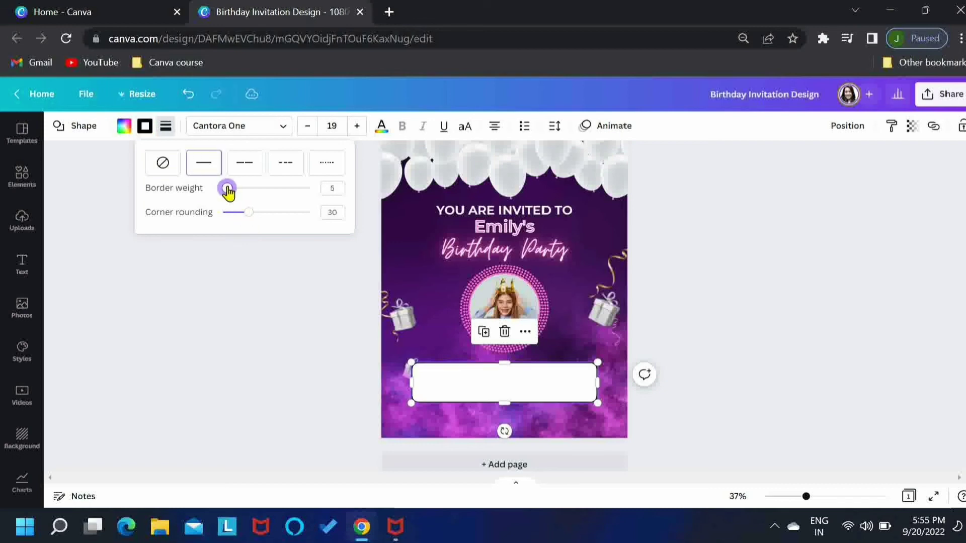
pyautogui.click(327, 162)
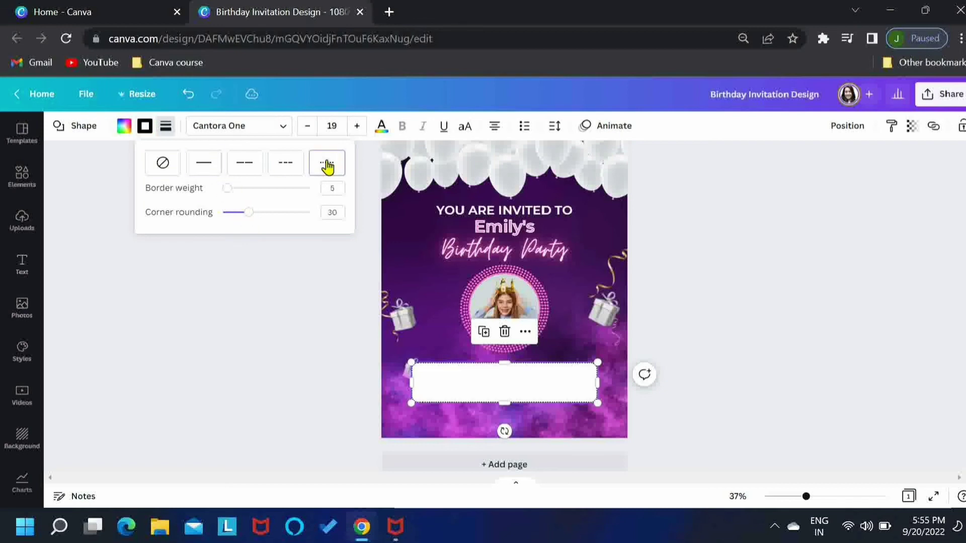
pyautogui.click(145, 125)
pyautogui.click(137, 190)
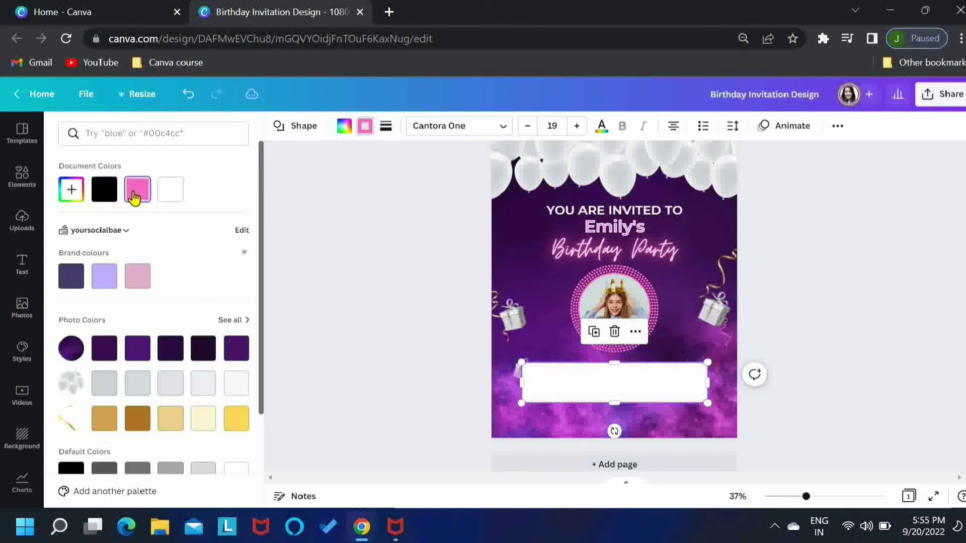
pyautogui.click(336, 344)
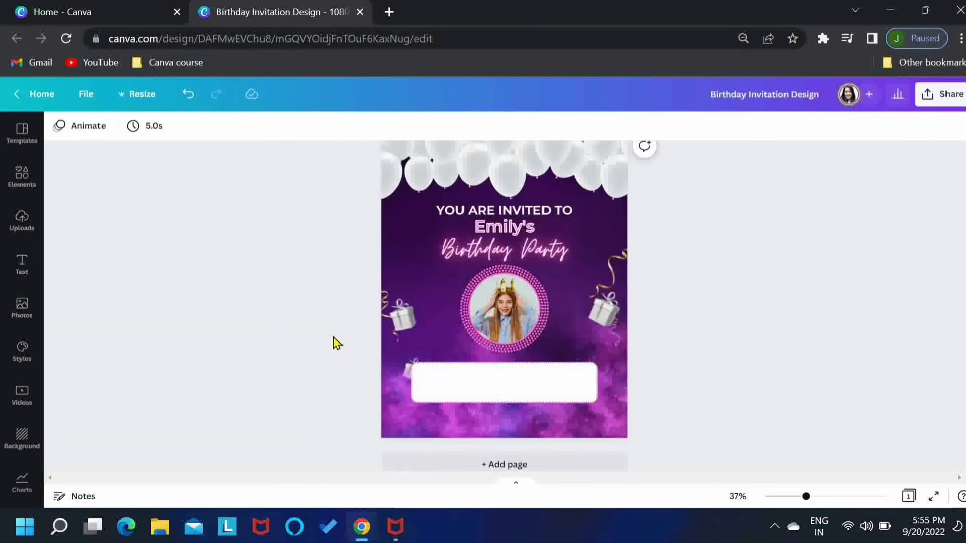
# Step: Re-centre the photo within its circular frame
pyautogui.click(540, 299)
pyautogui.click(539, 299)
pyautogui.moveTo(539, 299); pyautogui.dragTo(537, 298)
pyautogui.click(817, 373)
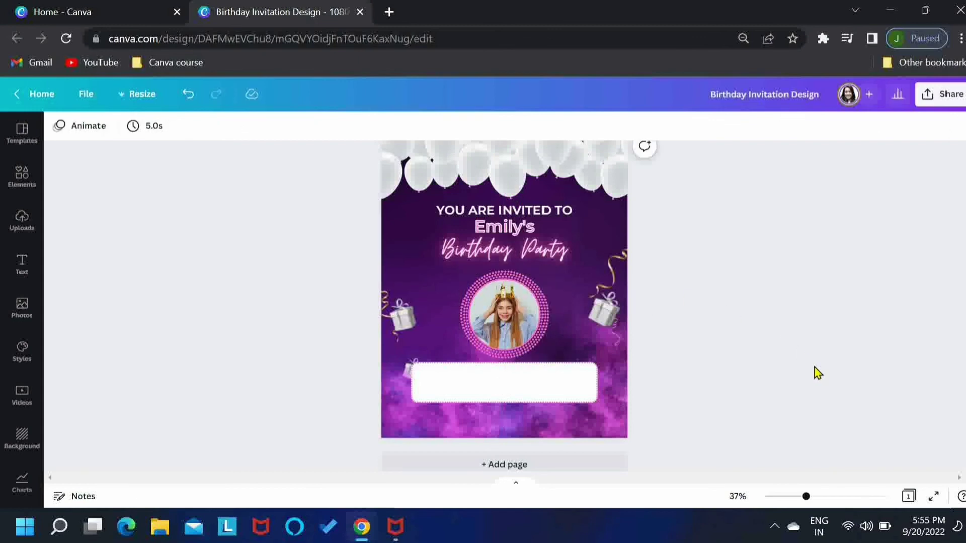
# Step: Add a purple divider line of weight 6 stretched across the top of the white box
pyautogui.press('l')
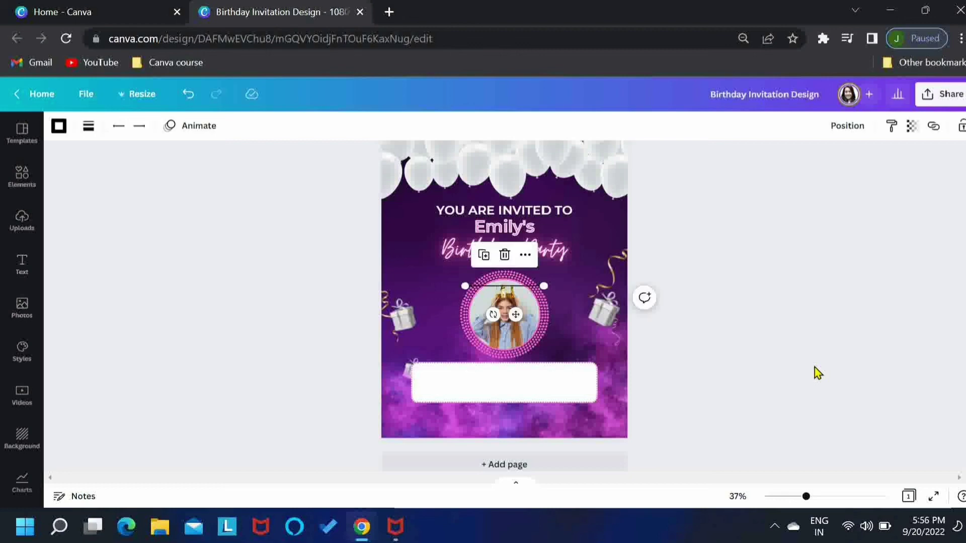
pyautogui.moveTo(515, 319); pyautogui.dragTo(517, 414)
pyautogui.click(859, 133)
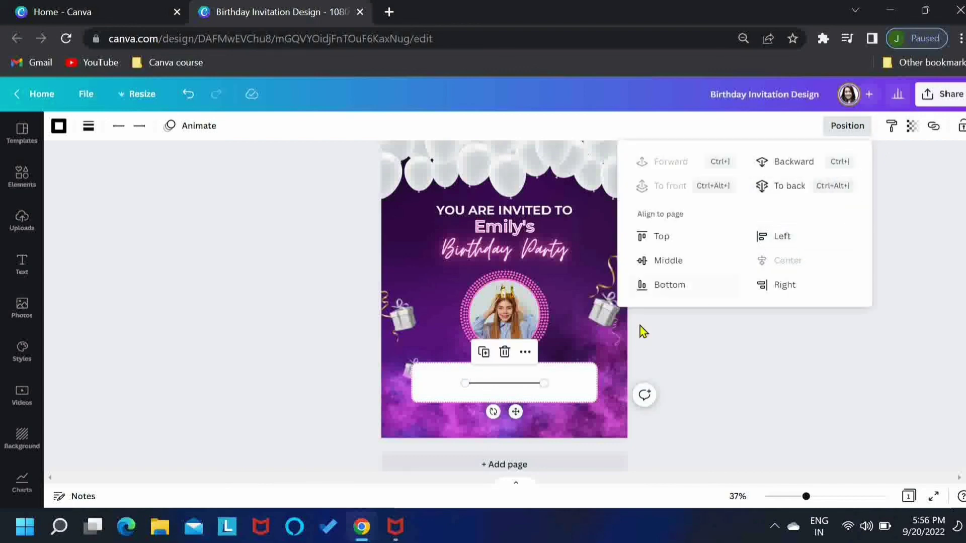
pyautogui.moveTo(544, 384); pyautogui.dragTo(567, 384)
pyautogui.click(59, 126)
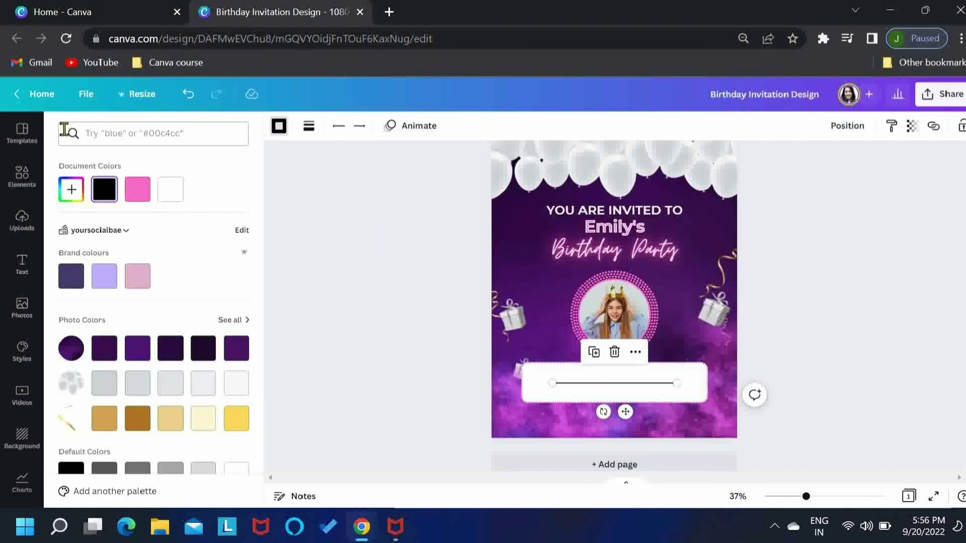
pyautogui.click(102, 352)
pyautogui.click(138, 354)
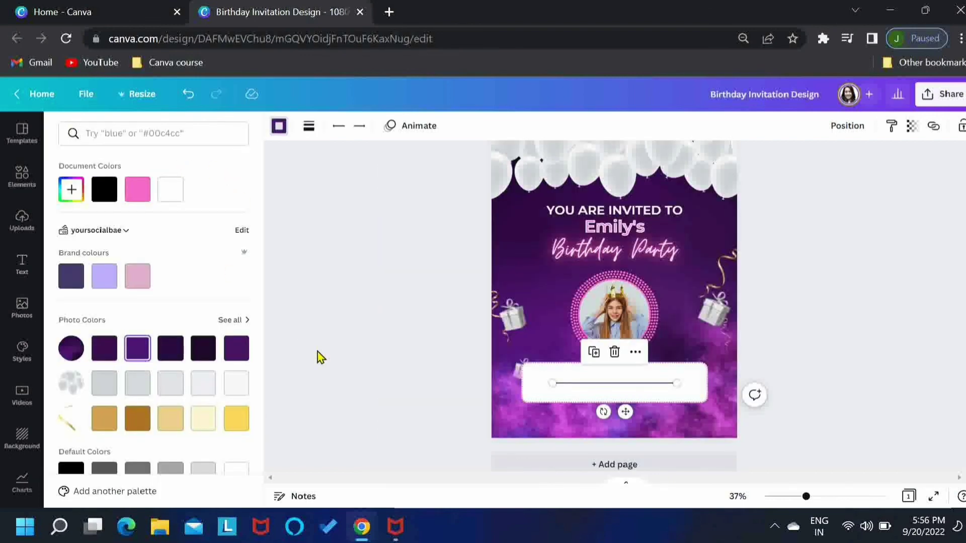
pyautogui.click(309, 127)
pyautogui.moveTo(316, 243); pyautogui.dragTo(319, 243)
pyautogui.click(349, 392)
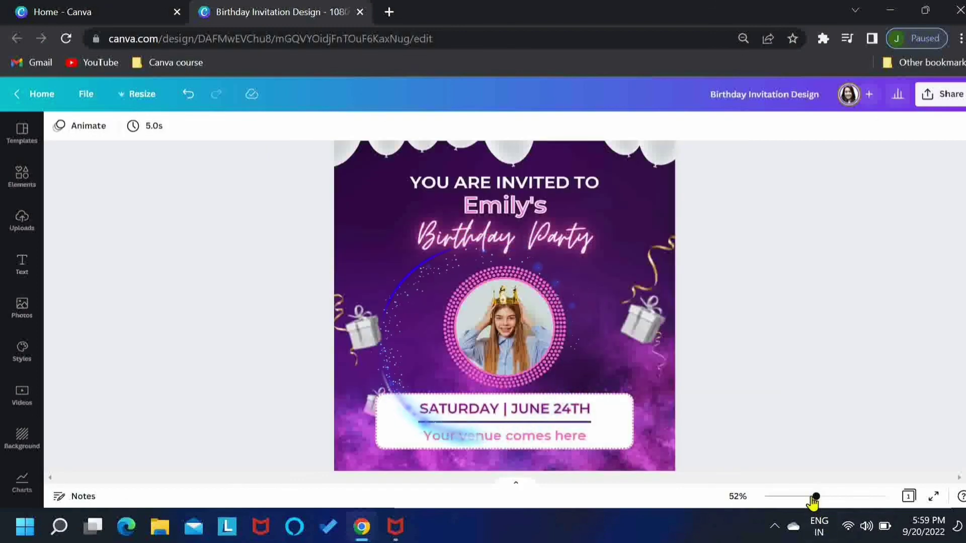
# Step: Narrow the 'SATURDAY | JUNE 24TH' / 'Your venue comes here' text box inside the white box
pyautogui.moveTo(813, 498); pyautogui.dragTo(806, 497)
pyautogui.click(535, 401)
pyautogui.moveTo(607, 396); pyautogui.dragTo(606, 396)
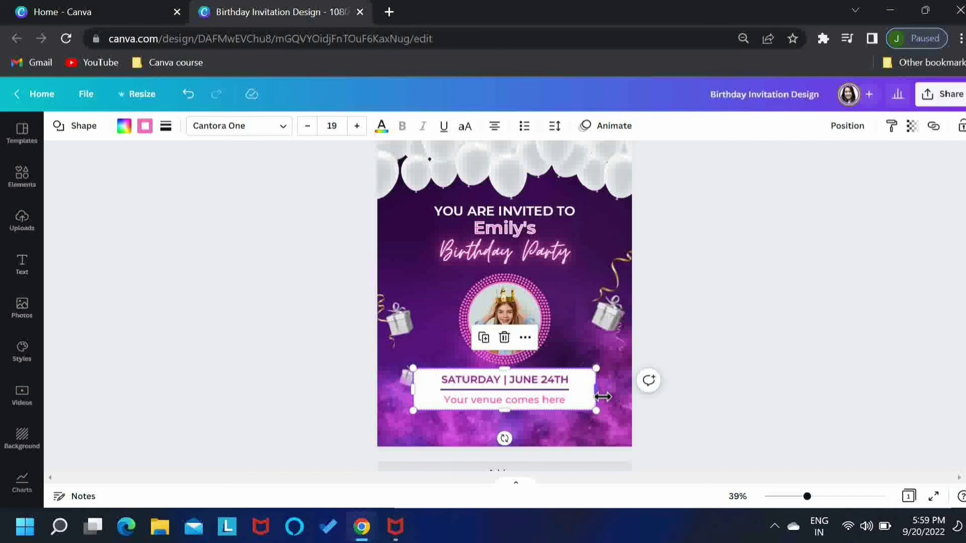
pyautogui.click(725, 384)
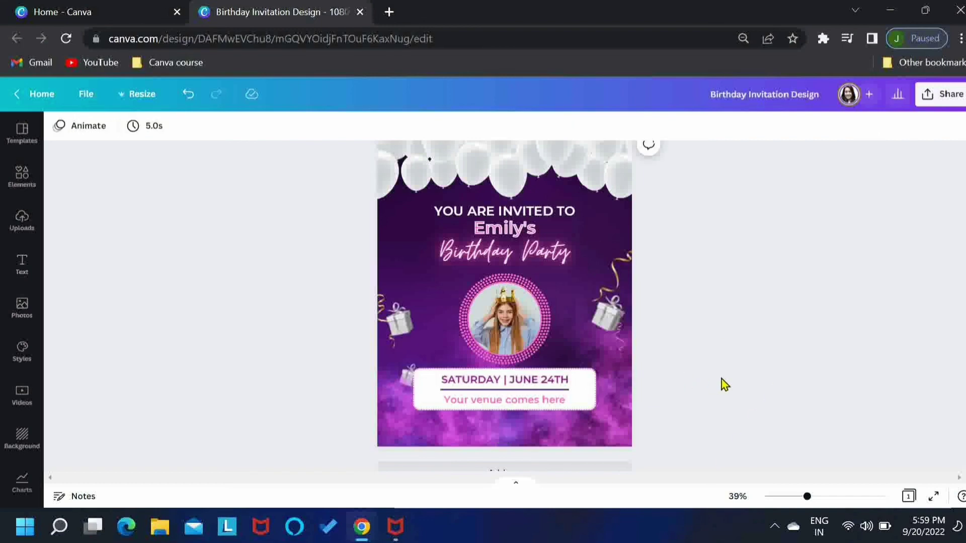
# Step: Add a white 'SEE YOU THERE!' text line at the bottom of the invitation
pyautogui.press('t')
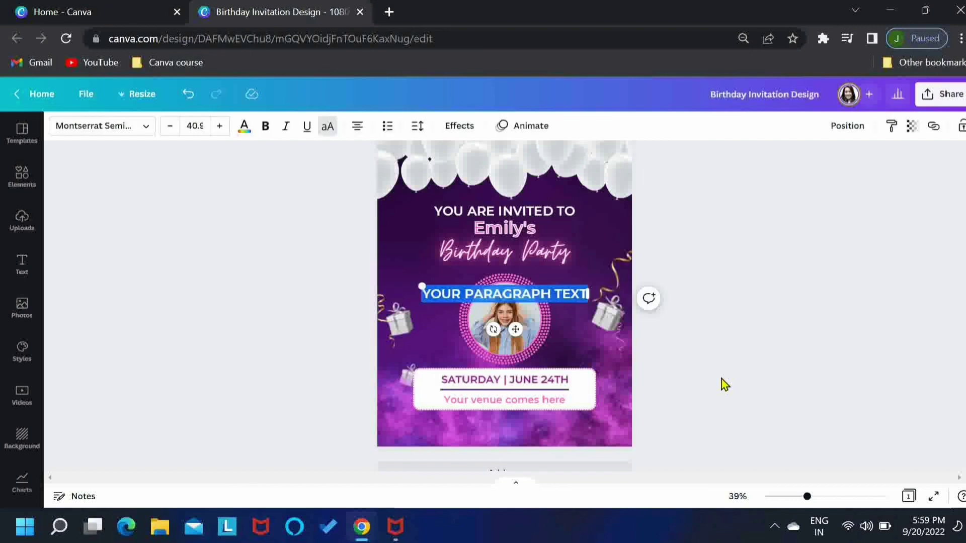
pyautogui.moveTo(517, 329); pyautogui.dragTo(516, 459)
pyautogui.write('SEE YOU THERE!')
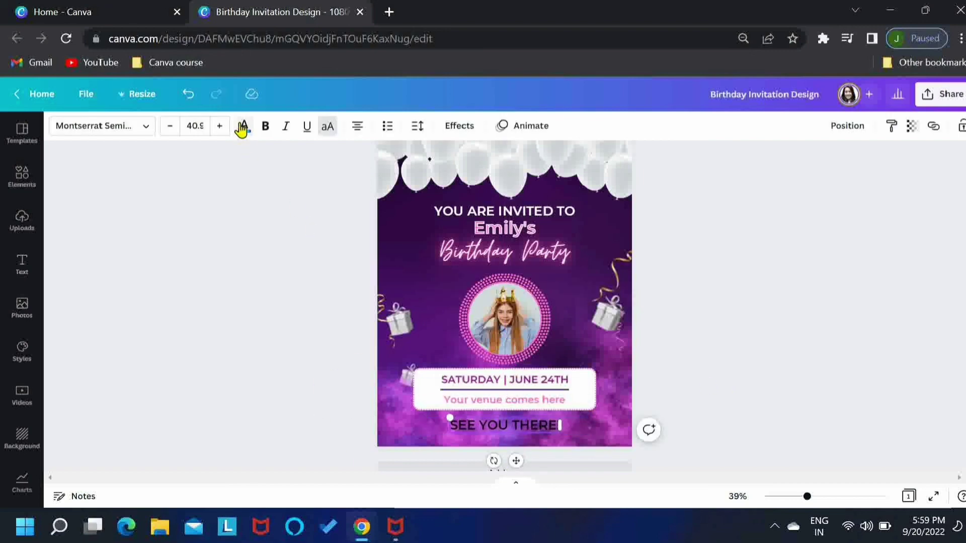
pyautogui.click(244, 126)
pyautogui.click(203, 194)
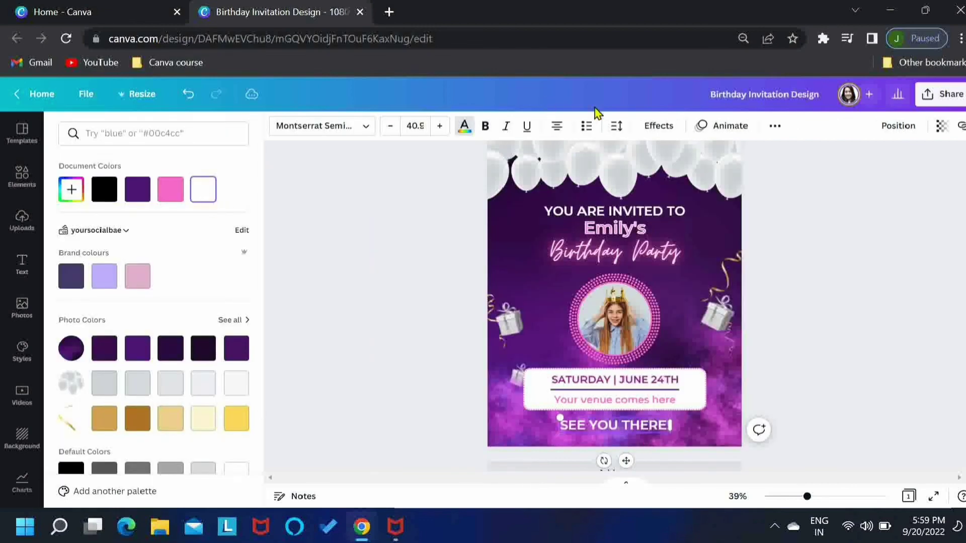
# Step: Give the 'SEE YOU THERE!' text a Lift effect at intensity 100
pyautogui.click(654, 126)
pyautogui.click(229, 227)
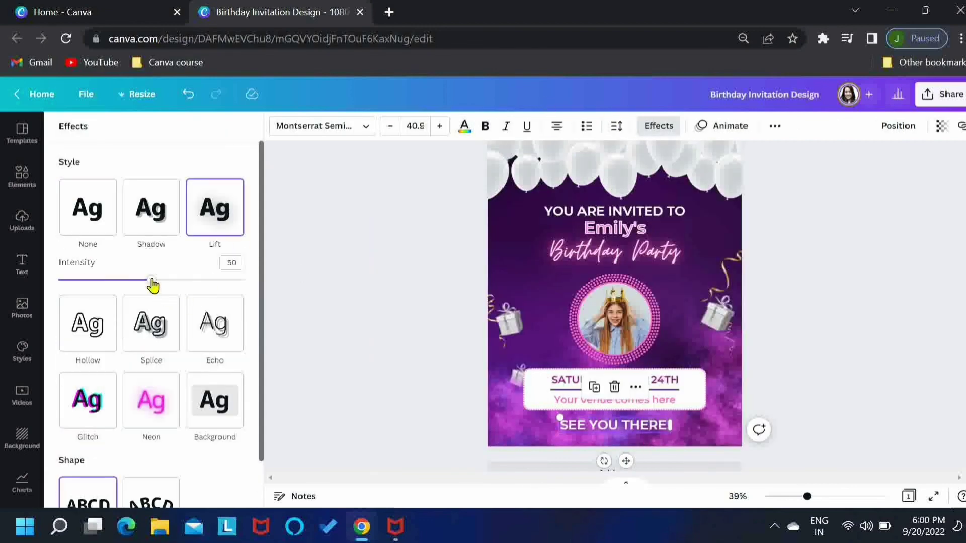
pyautogui.moveTo(152, 280); pyautogui.dragTo(263, 300)
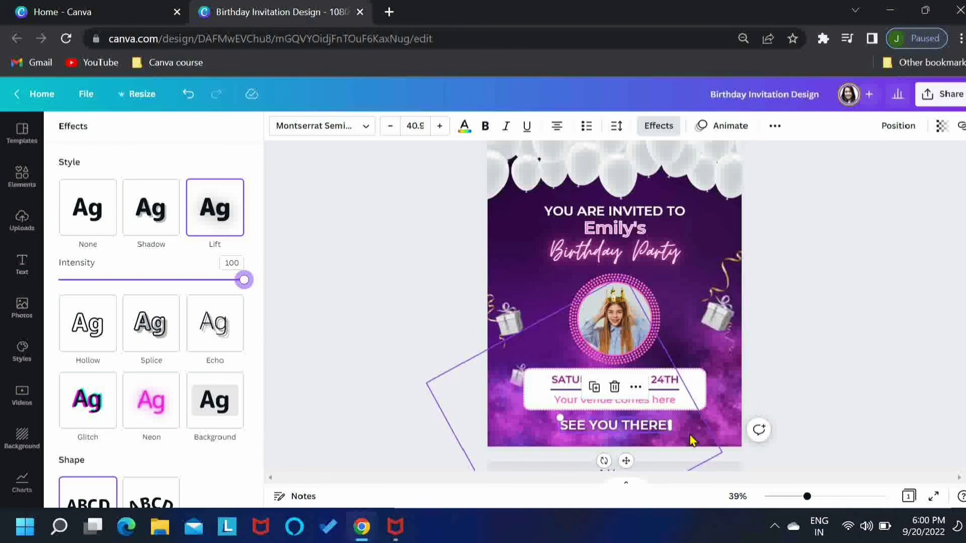